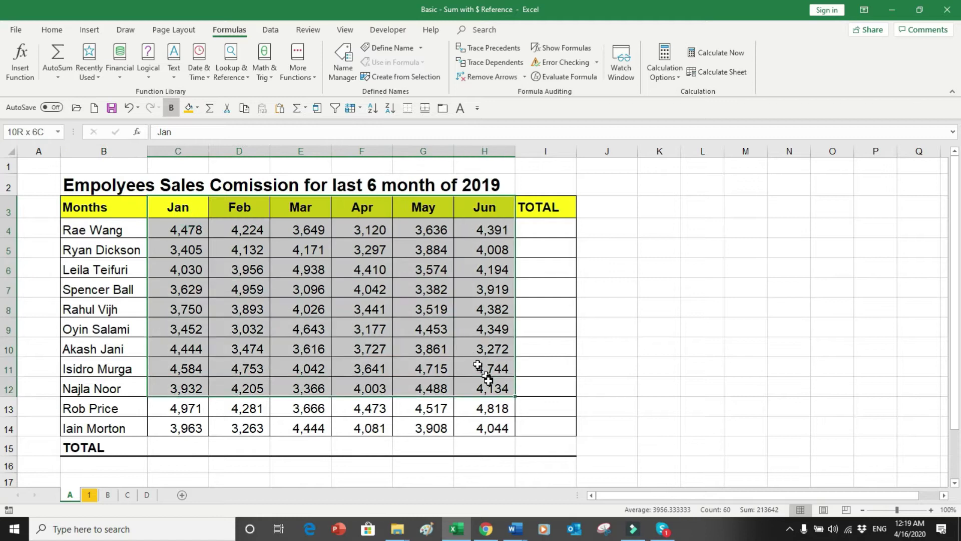
left_click_drag(117, 236, 131, 376)
left_click(186, 209)
left_click_drag(187, 221, 195, 371)
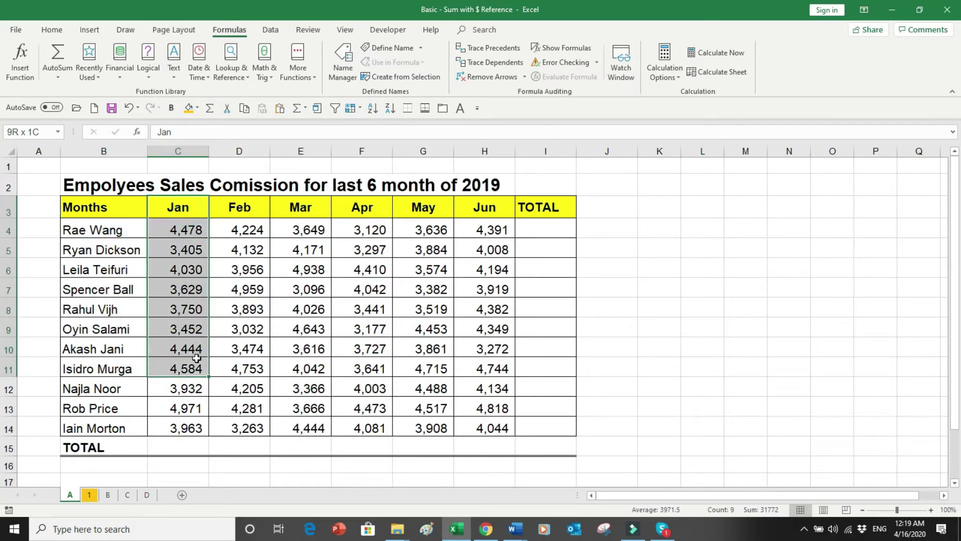
Total the January commissions (C4:C14) in C15 with AutoSum.
left_click(198, 447)
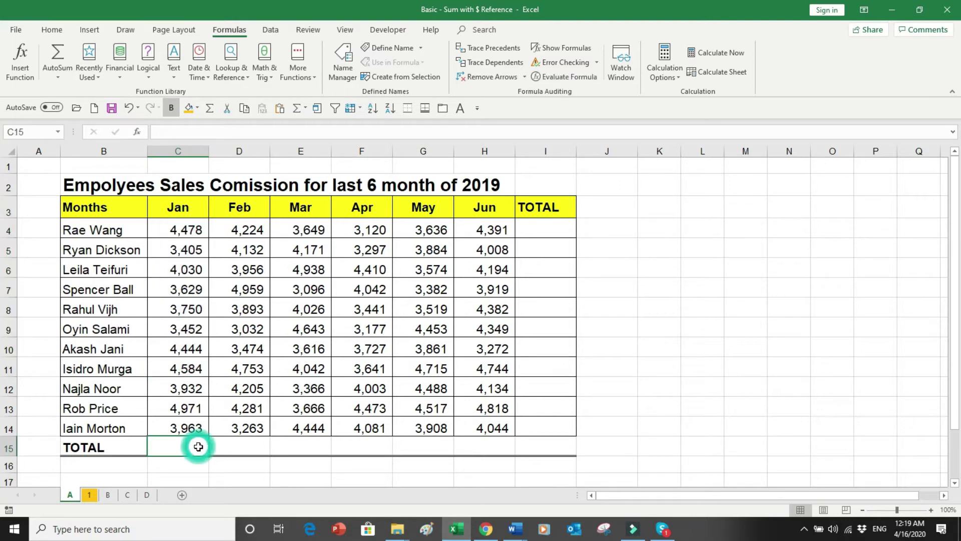
left_click(52, 31)
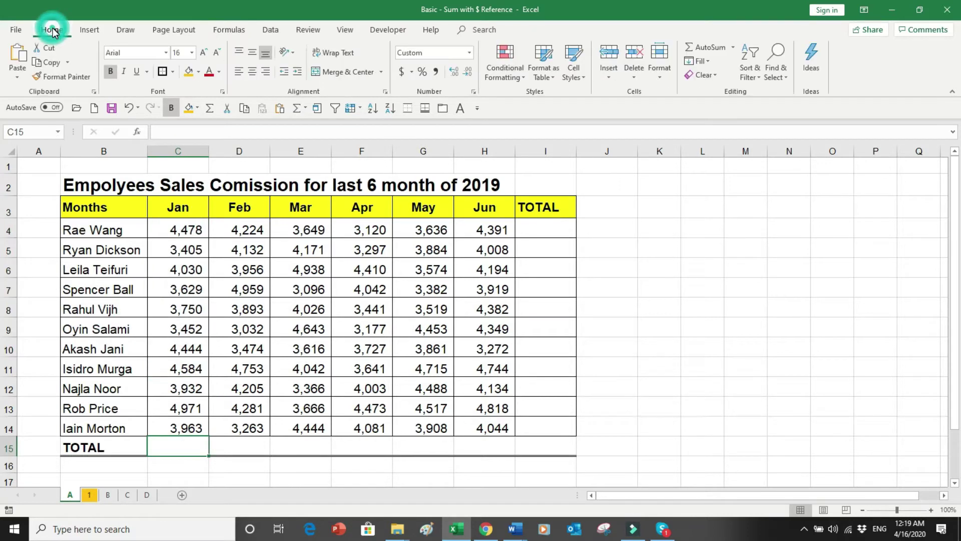
left_click(696, 46)
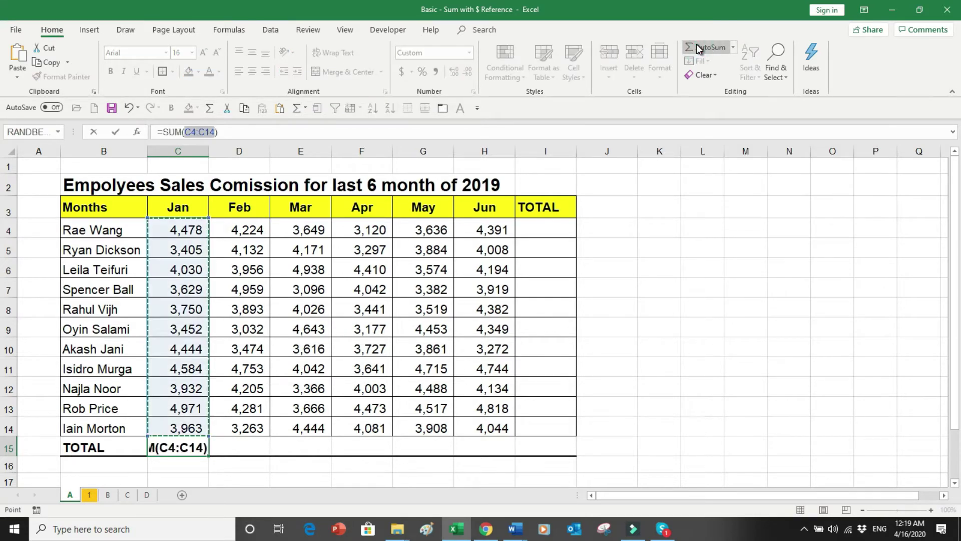
left_click(696, 47)
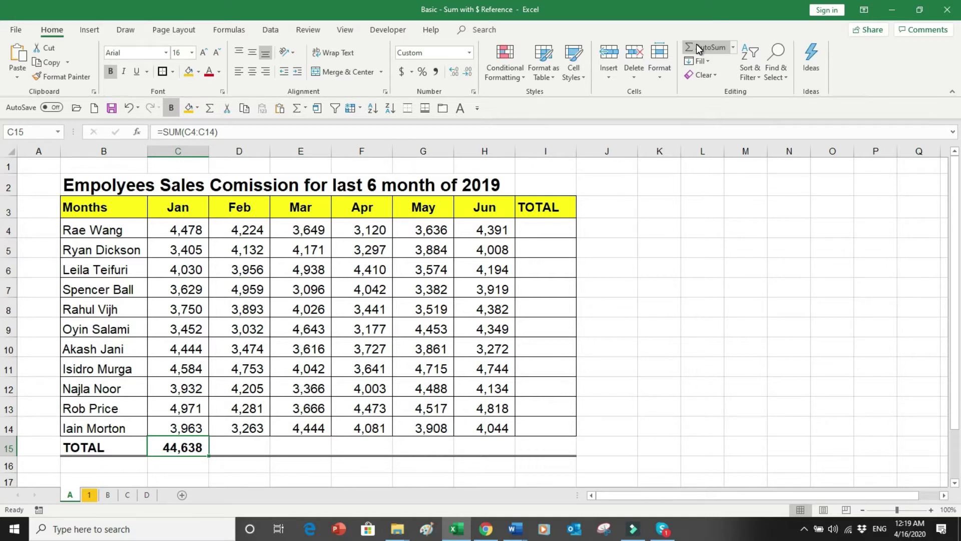
Enter =SUM(C4:C14) manually in C15 and fill the formula across the TOTAL row through I15.
type("=sum(")
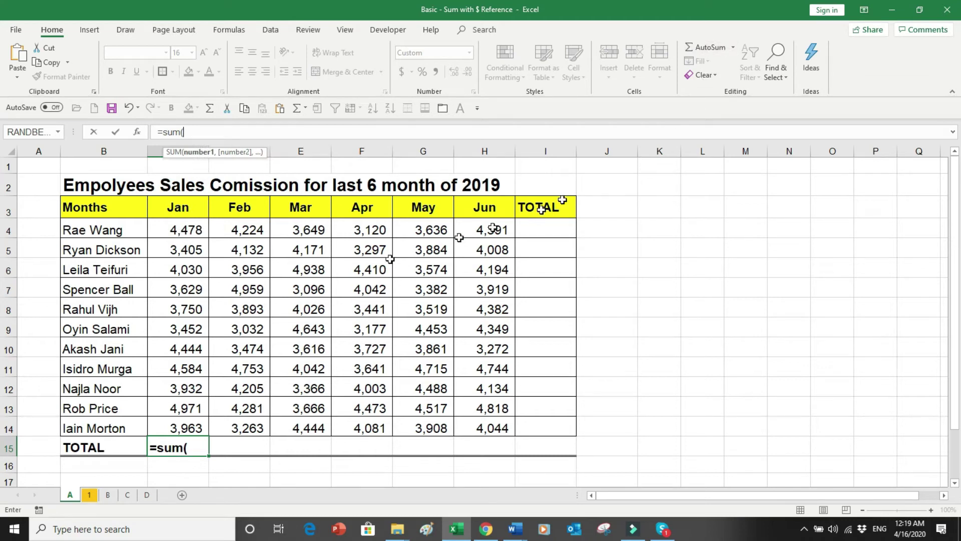
left_click_drag(199, 420, 201, 224)
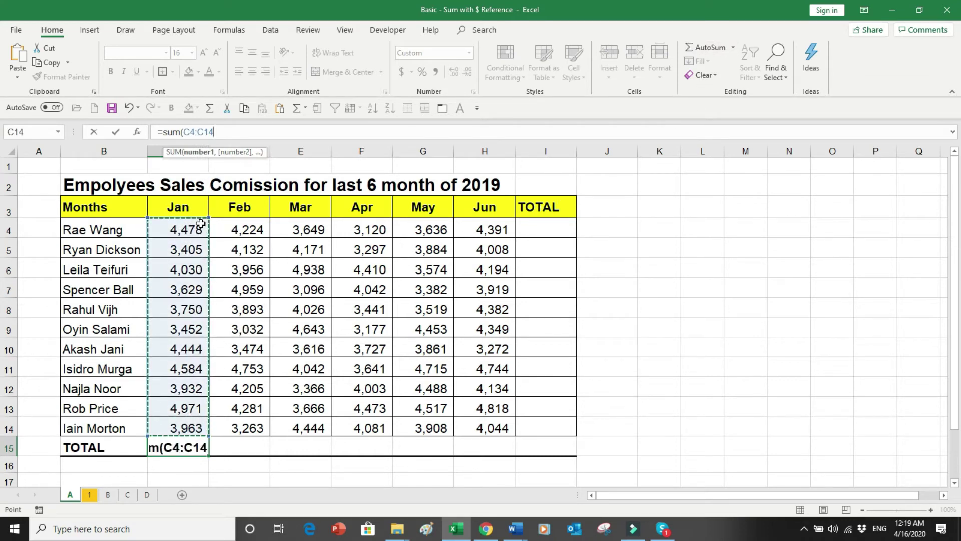
type(")")
key("Return")
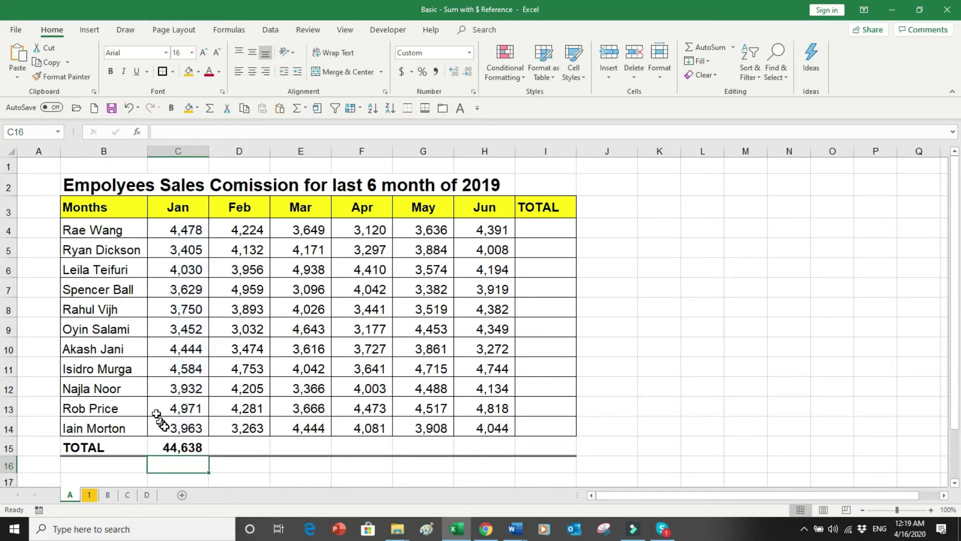
left_click(179, 443)
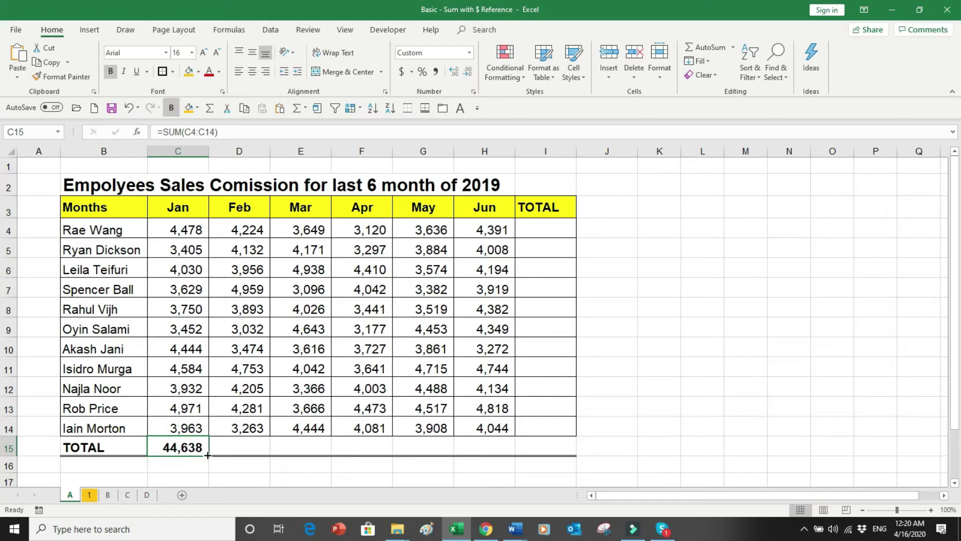
left_click_drag(208, 455, 572, 450)
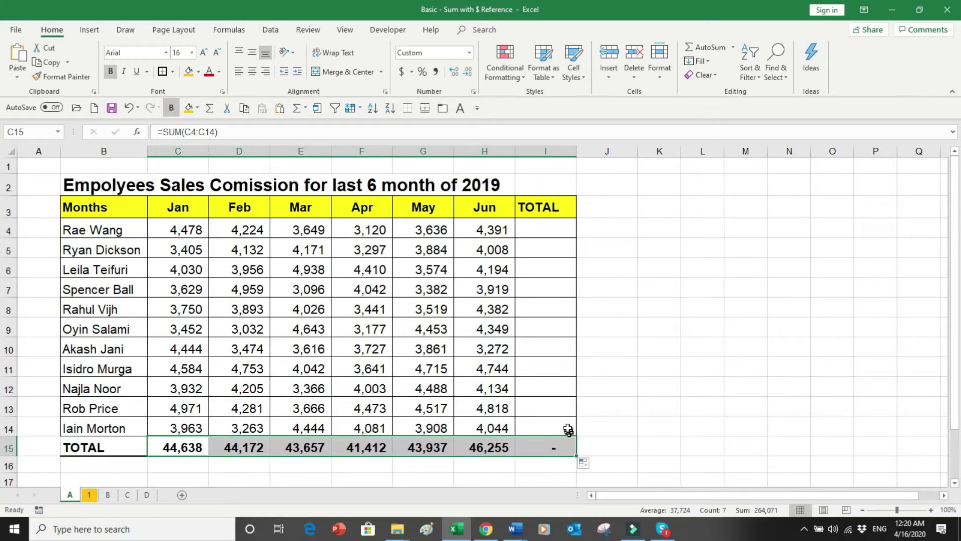
AutoSum the first employee's row (C4:H4) in I4 and fill the formula down the TOTAL column through I14.
left_click(549, 231)
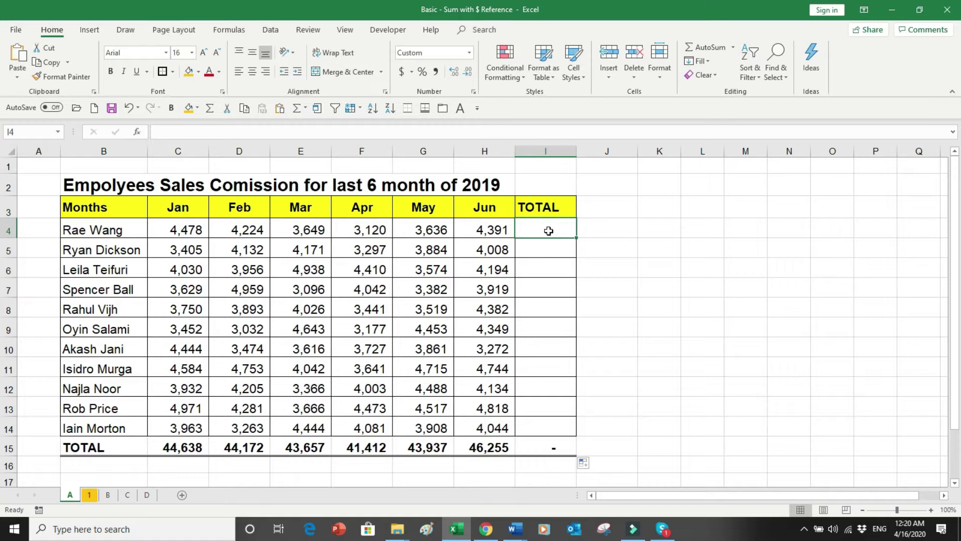
left_click(699, 51)
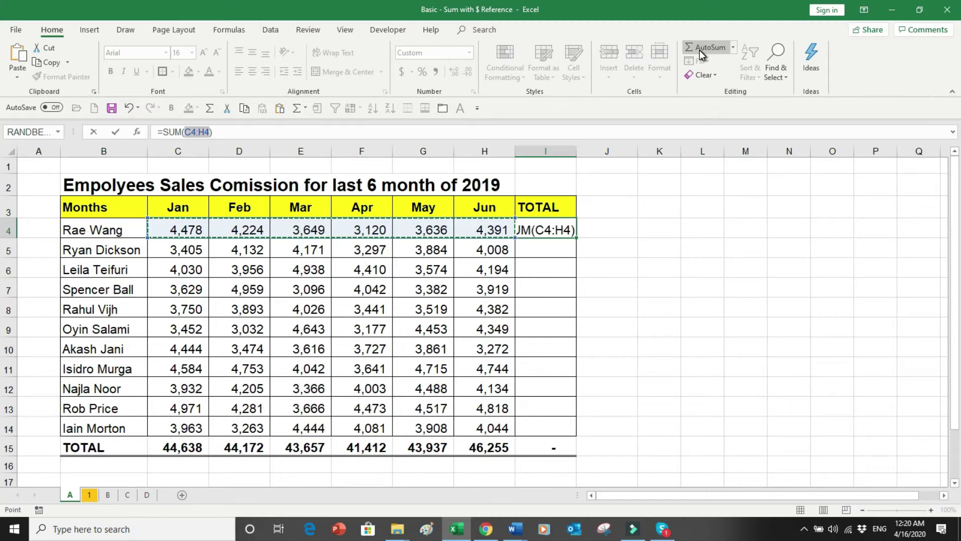
key("Return")
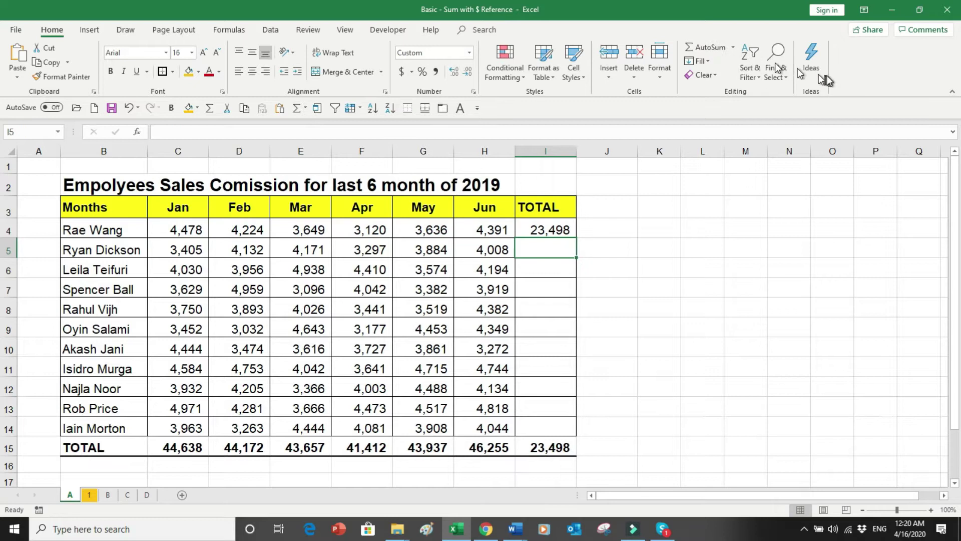
left_click(554, 230)
left_click_drag(576, 239, 568, 429)
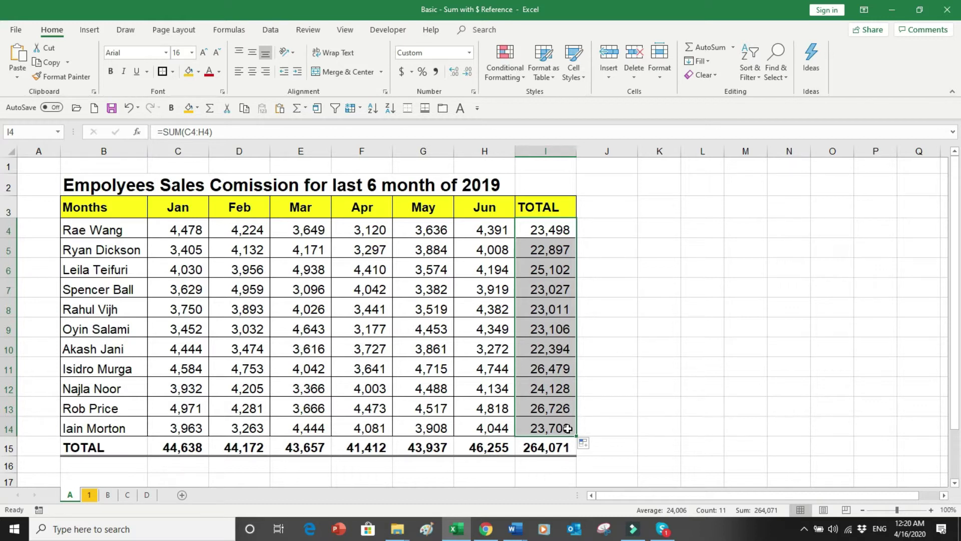
left_click(517, 480)
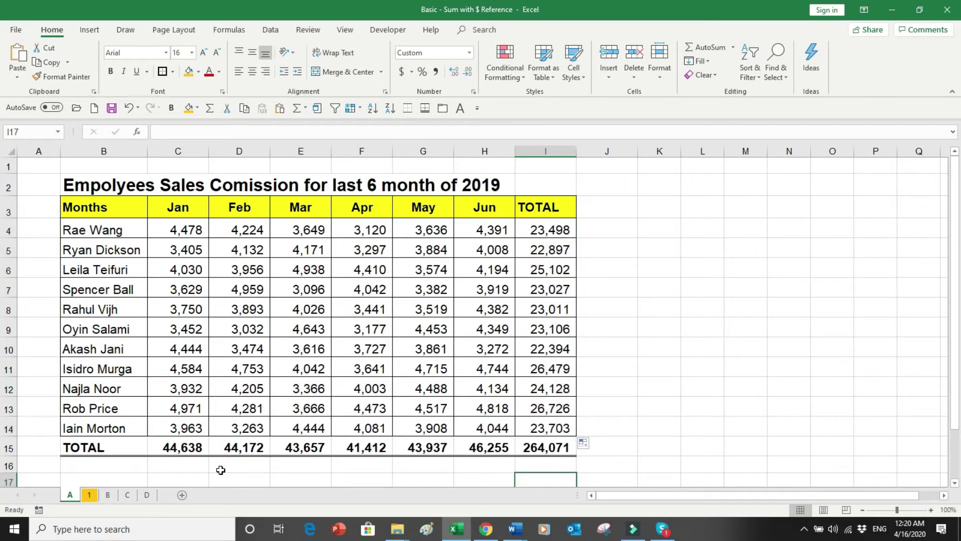
Review the $ reference rules on sheet 1, and examine the invoice headings, tax rate and state rate table on sheet B.
left_click(91, 496)
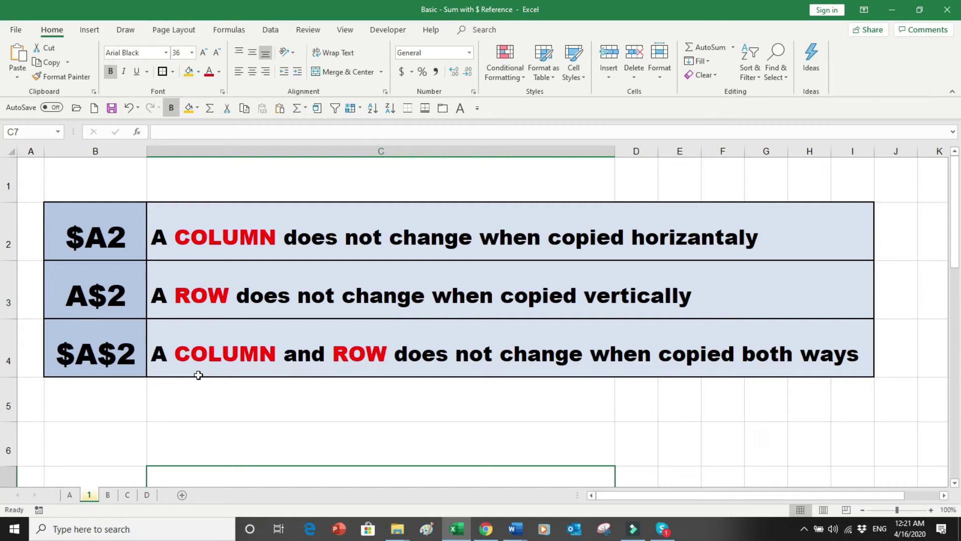
left_click(109, 495)
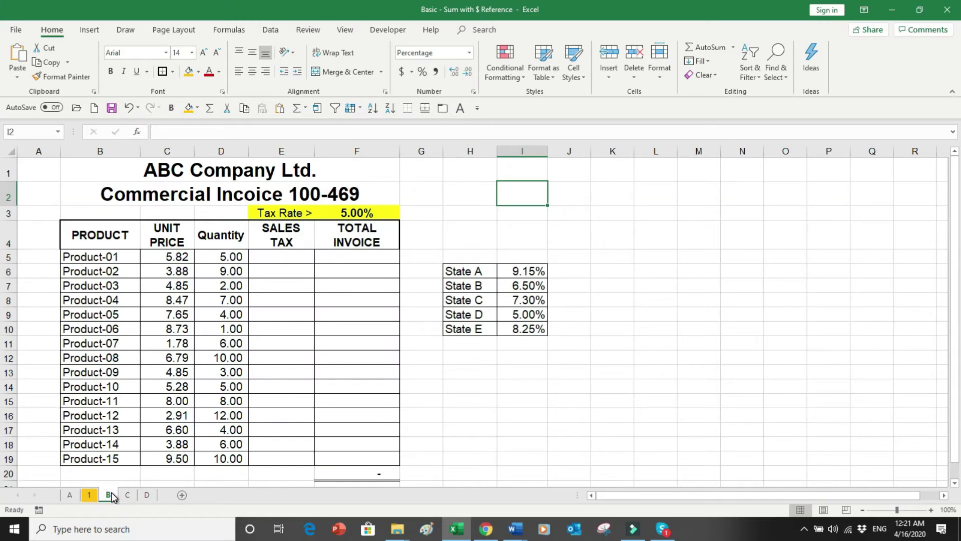
left_click(168, 168)
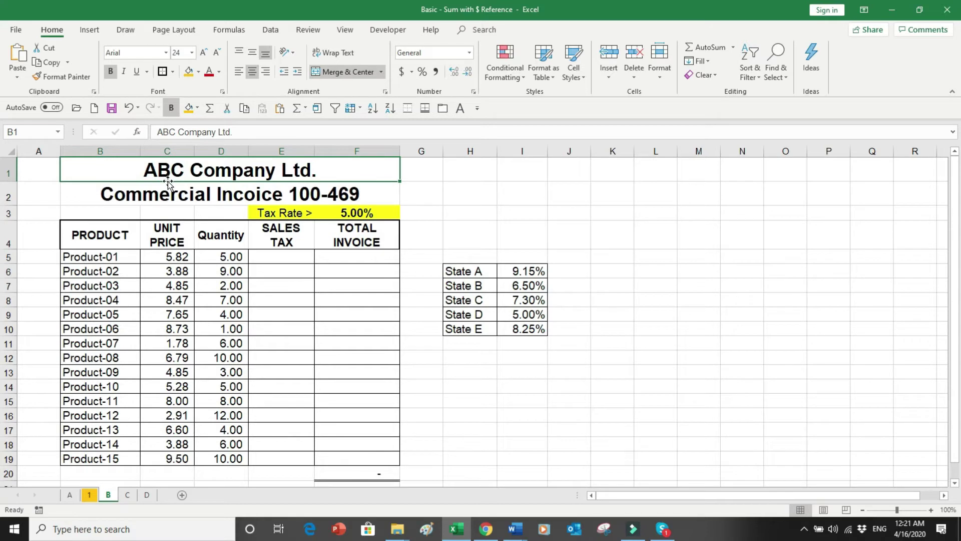
left_click(169, 189)
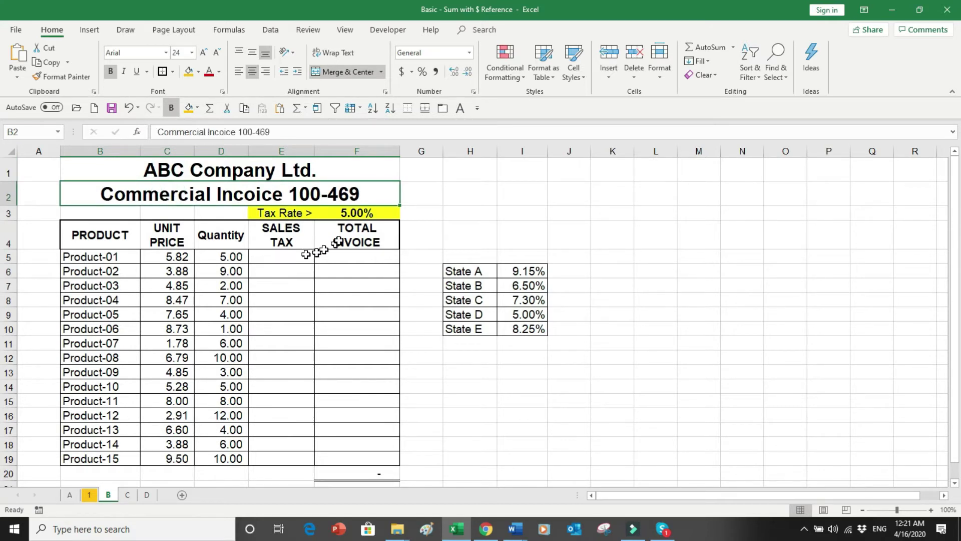
left_click(357, 210)
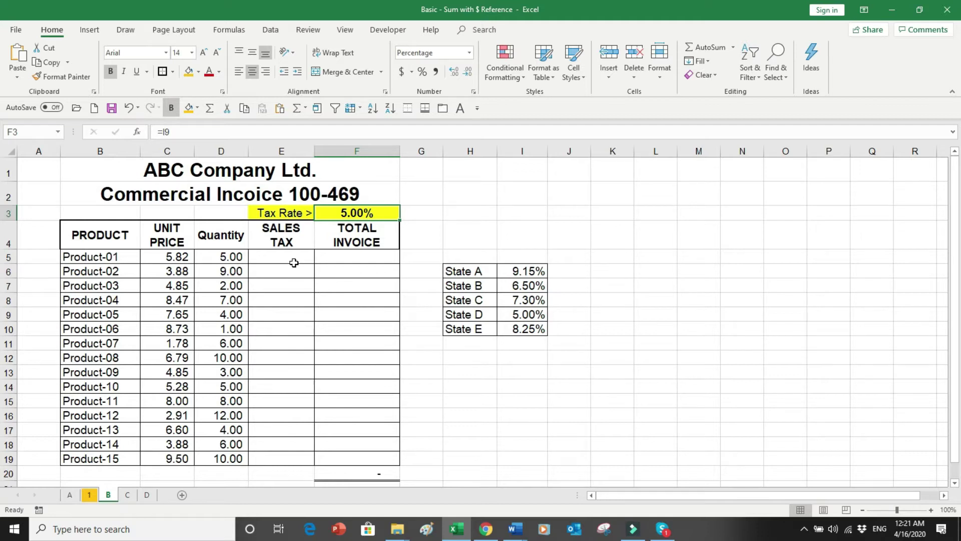
left_click_drag(473, 273, 518, 328)
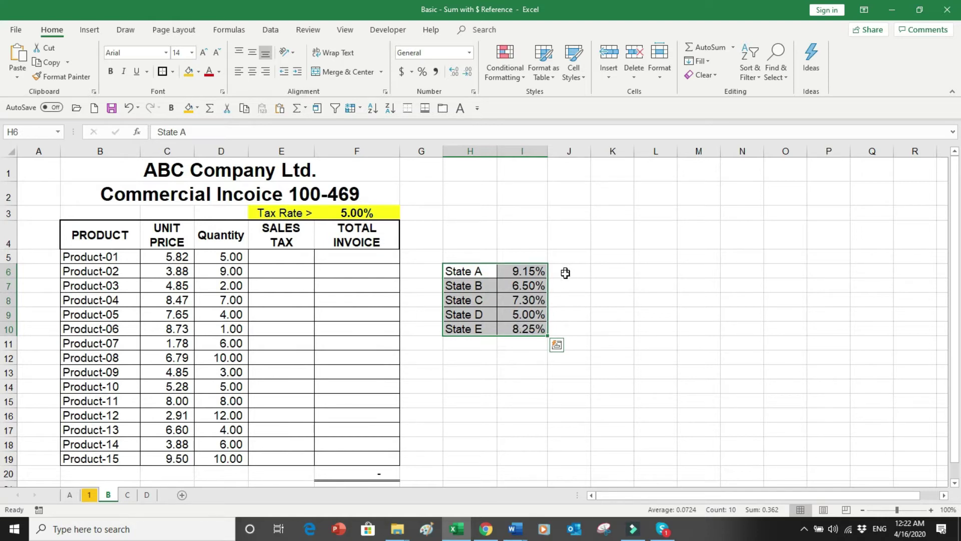
left_click_drag(480, 314, 559, 315)
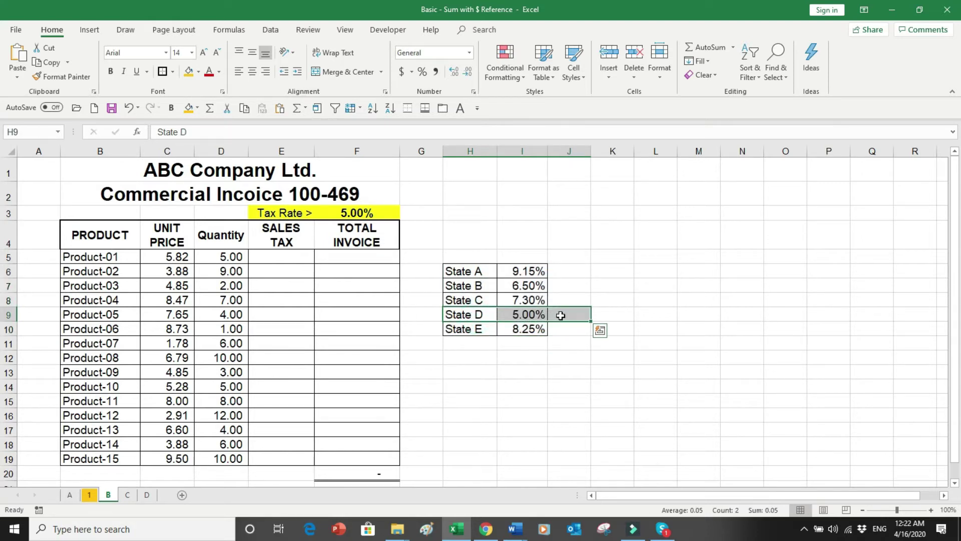
Link the invoice's Tax Rate in F3 to State D's rate with the formula =I9.
left_click(358, 215)
type("=")
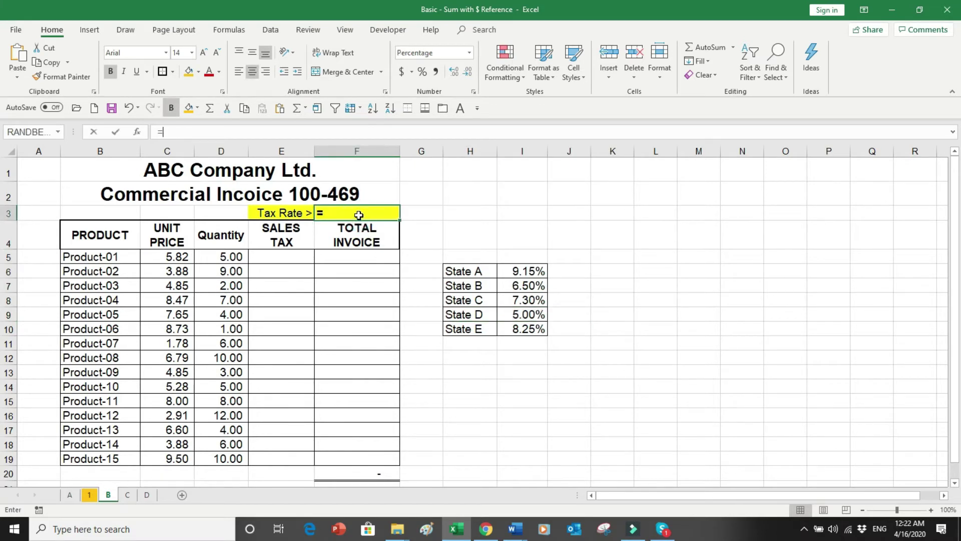
left_click(516, 314)
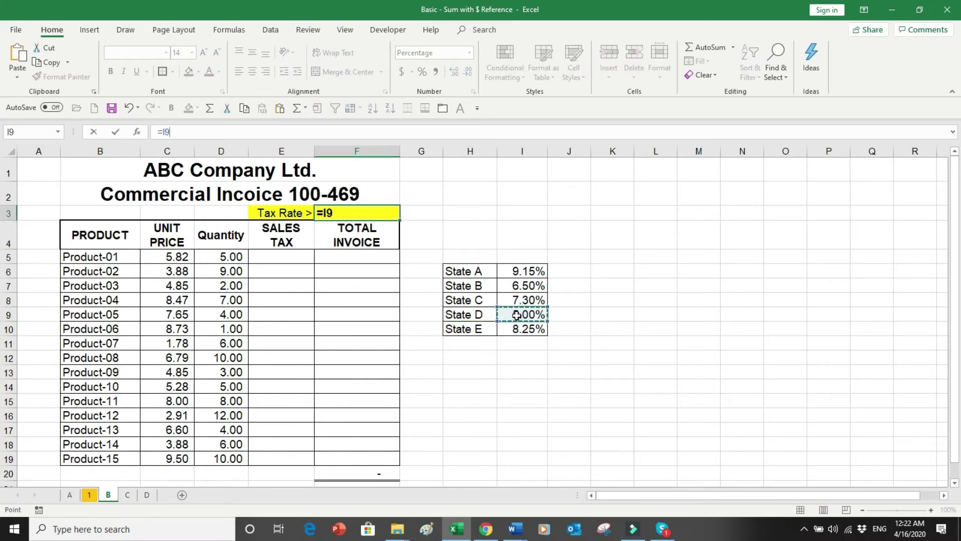
key("Return")
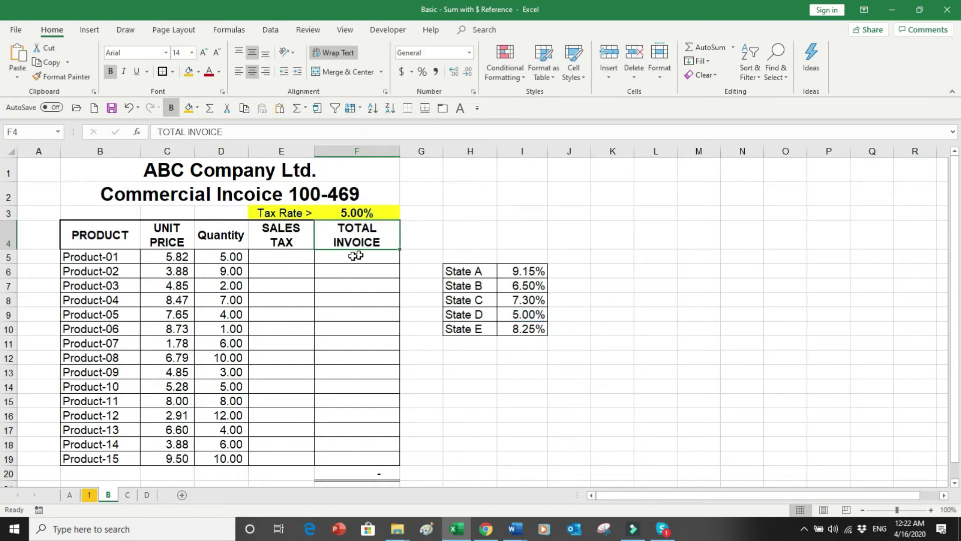
Calculate the sales tax for Product-01 in E5 with the formula =(C5*D5)*F3.
left_click(295, 259)
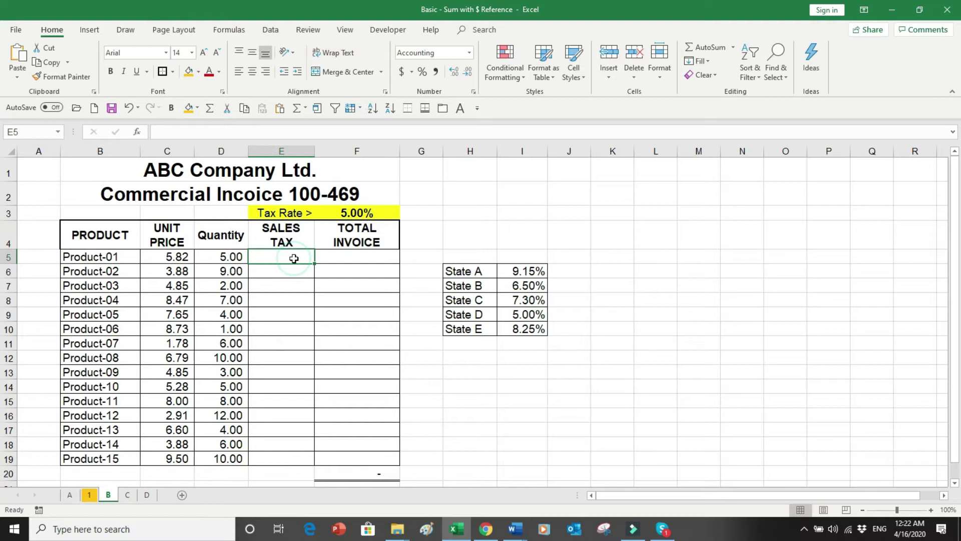
type("=")
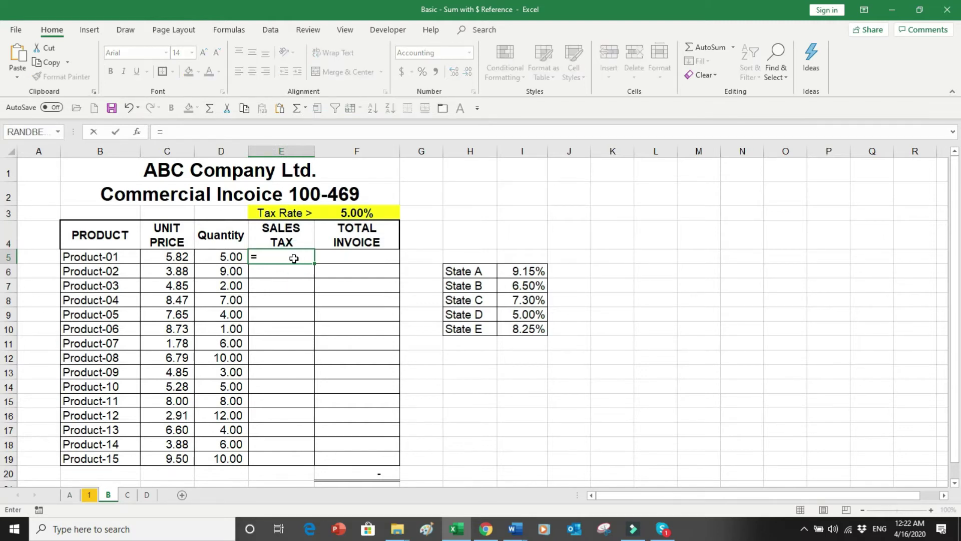
type("(")
key("Left")
key("Left")
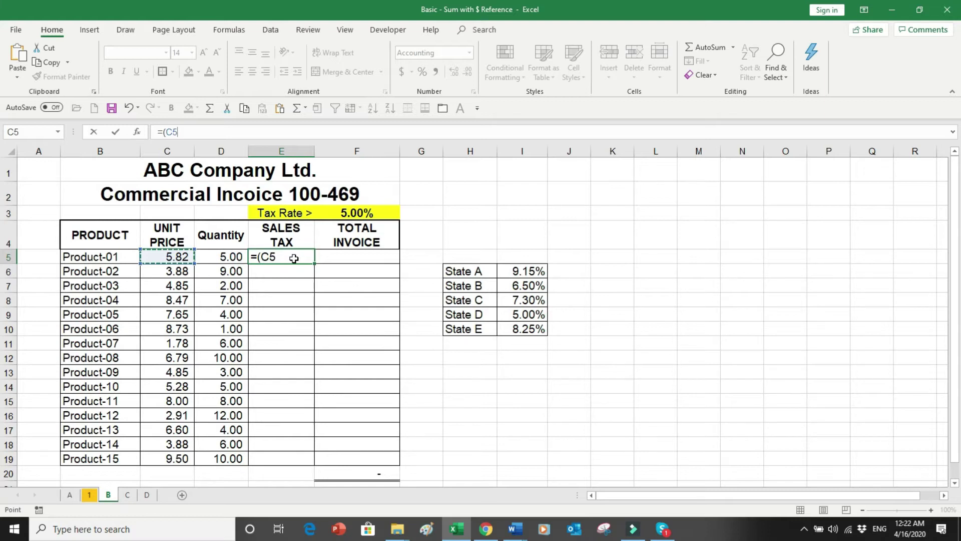
type("*")
left_click(229, 258)
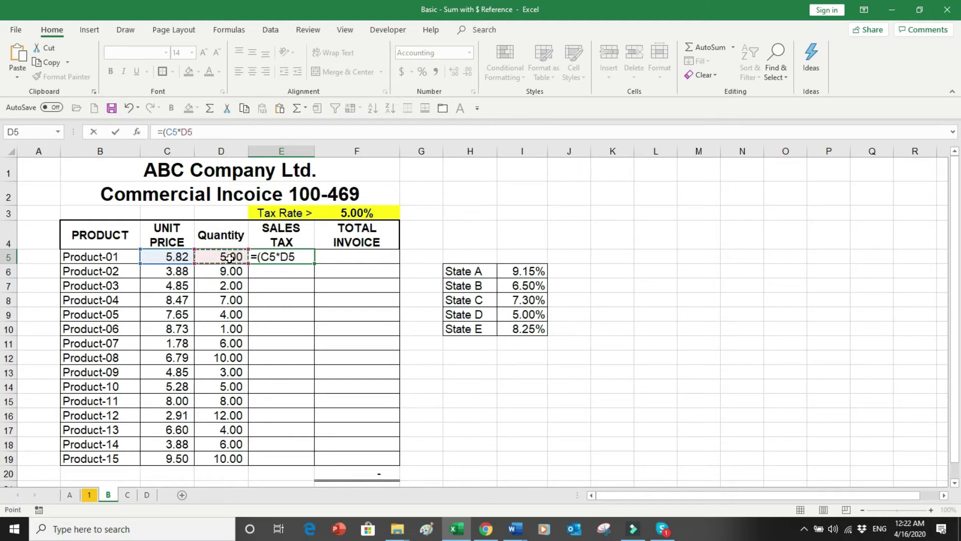
type(")*")
left_click(357, 213)
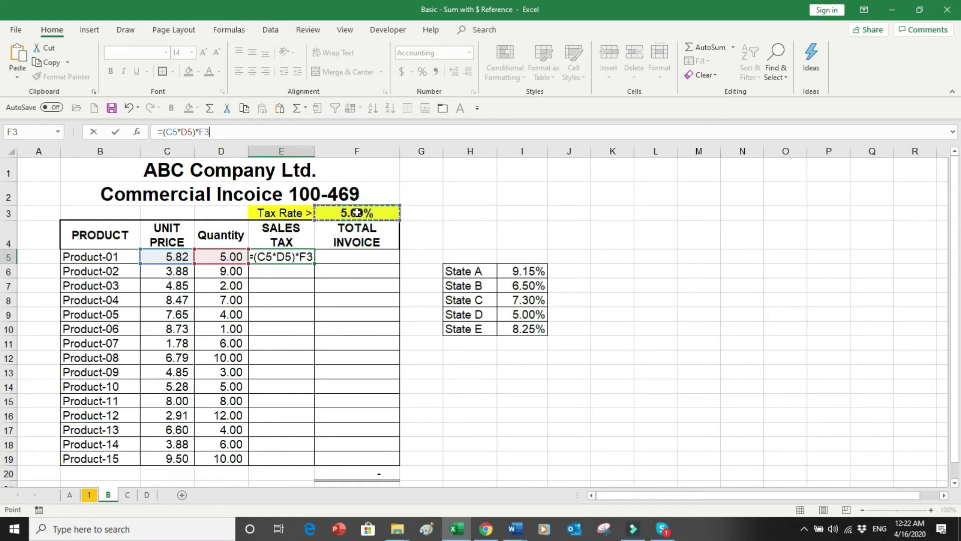
key("Return")
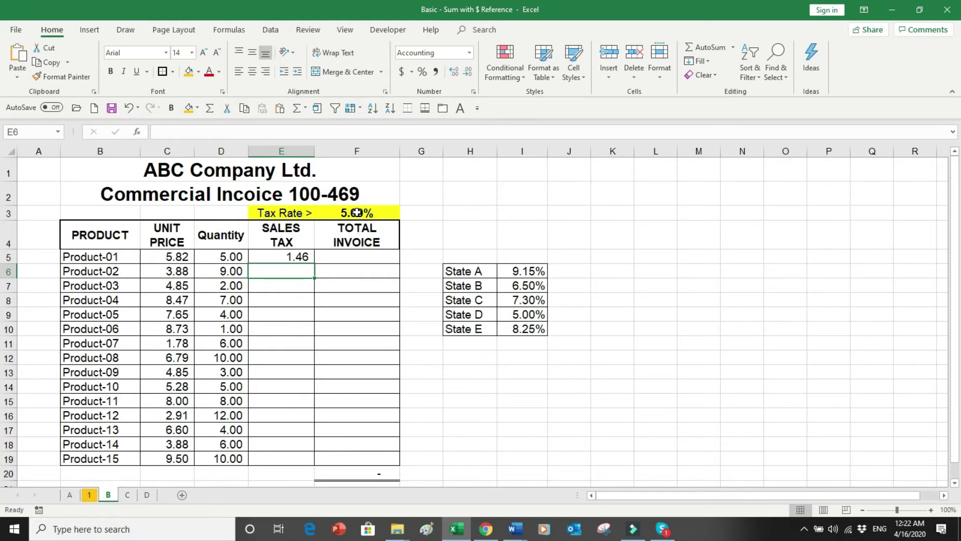
Calculate the total invoice amount for Product-01 in F5 with the formula =(C5*D5)+E5.
left_click(385, 257)
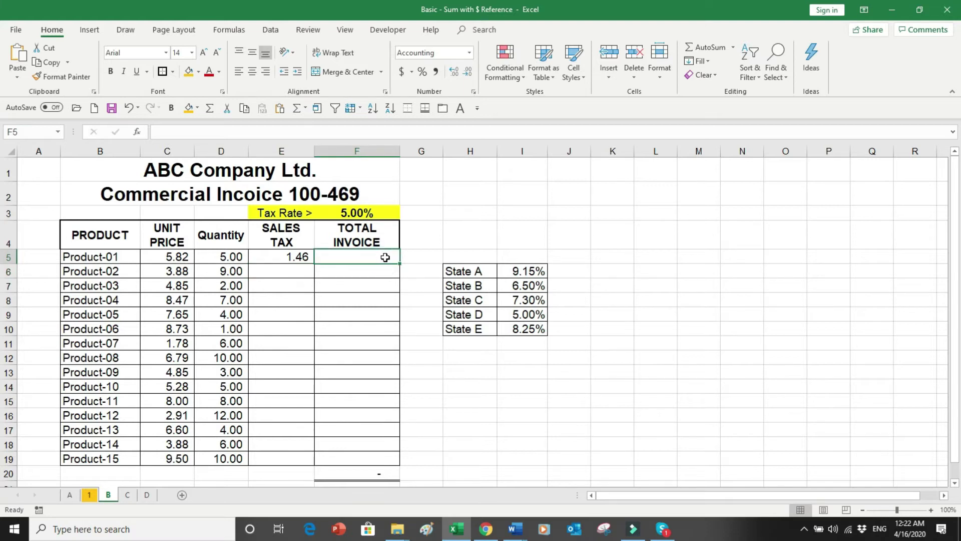
type("=")
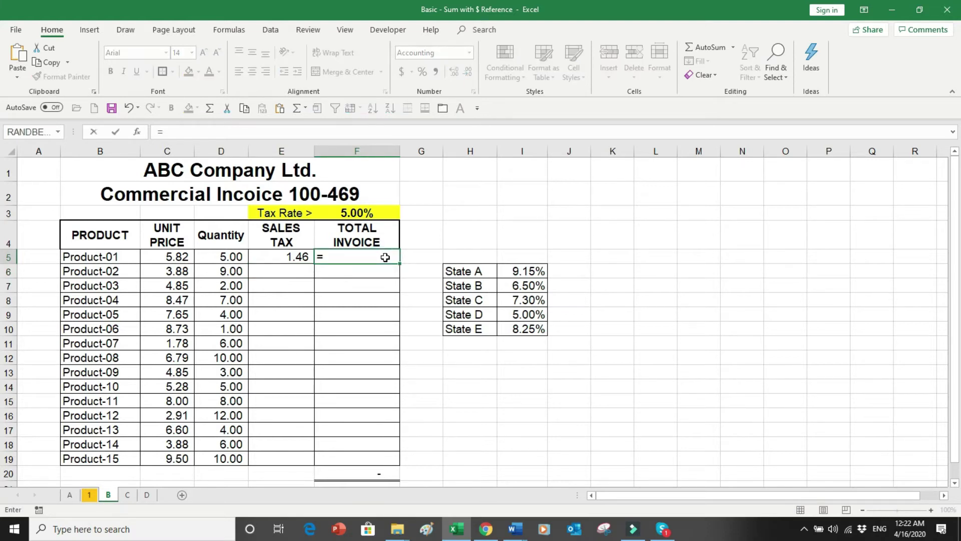
type("(")
left_click(167, 255)
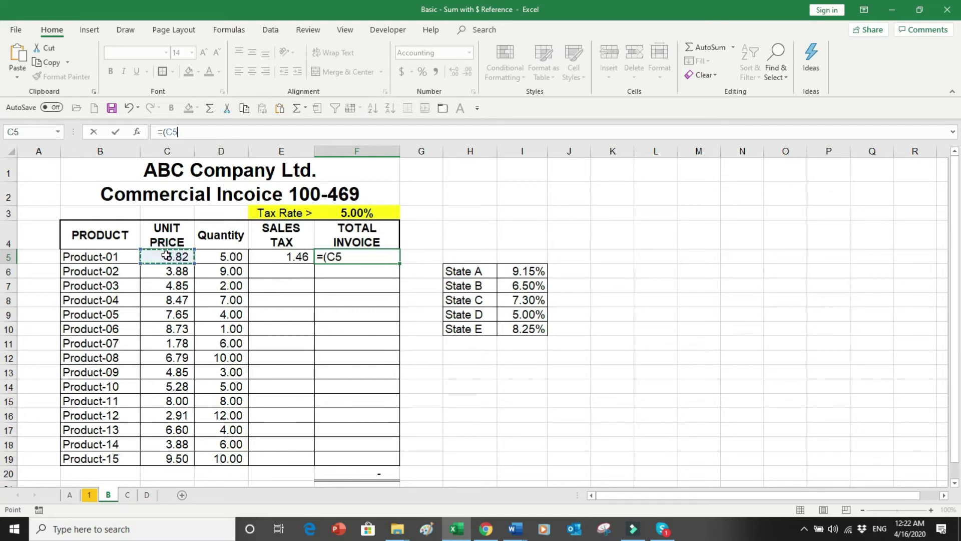
type("*")
left_click(238, 256)
type(")")
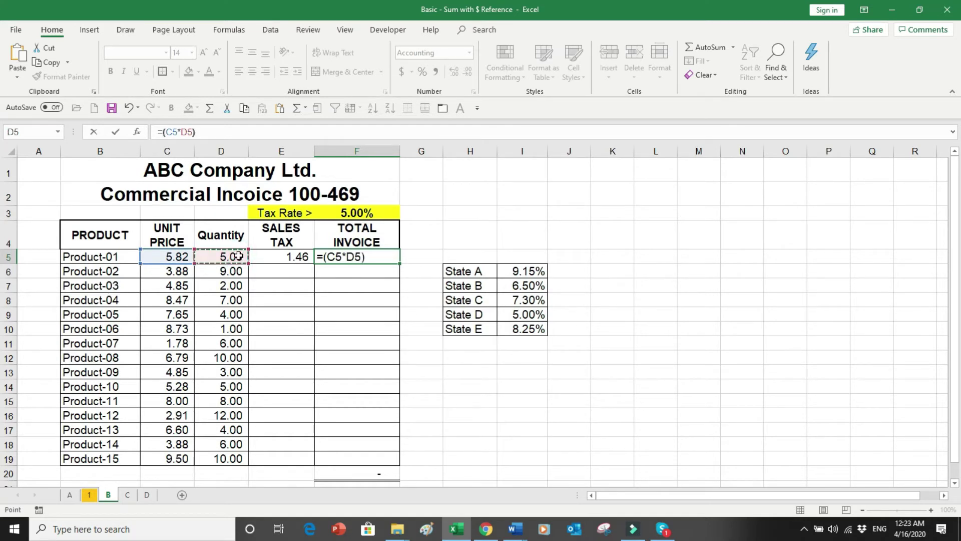
type("+")
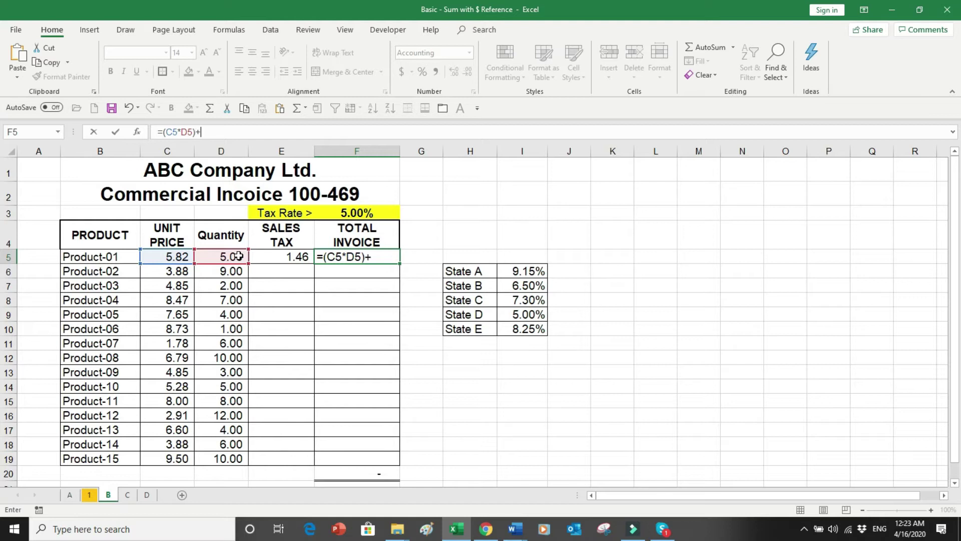
left_click(292, 253)
key("Return")
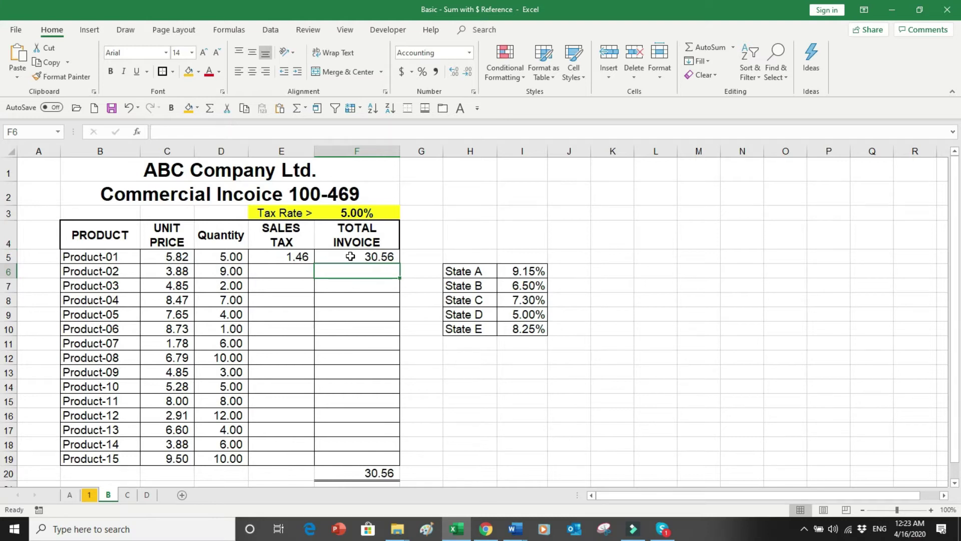
Relink the invoice's Tax Rate in F3 to State E's rate with the formula =I10.
left_click_drag(302, 256, 348, 256)
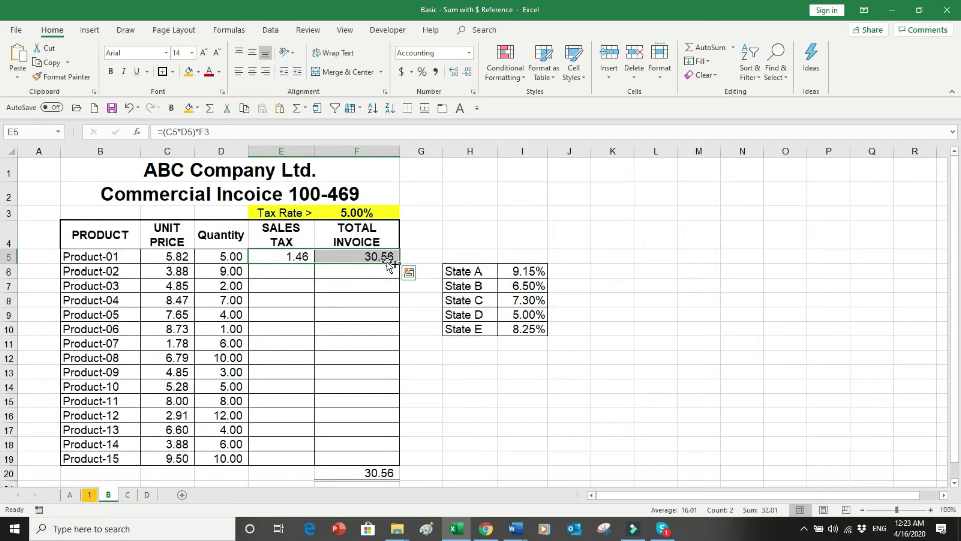
left_click(307, 258)
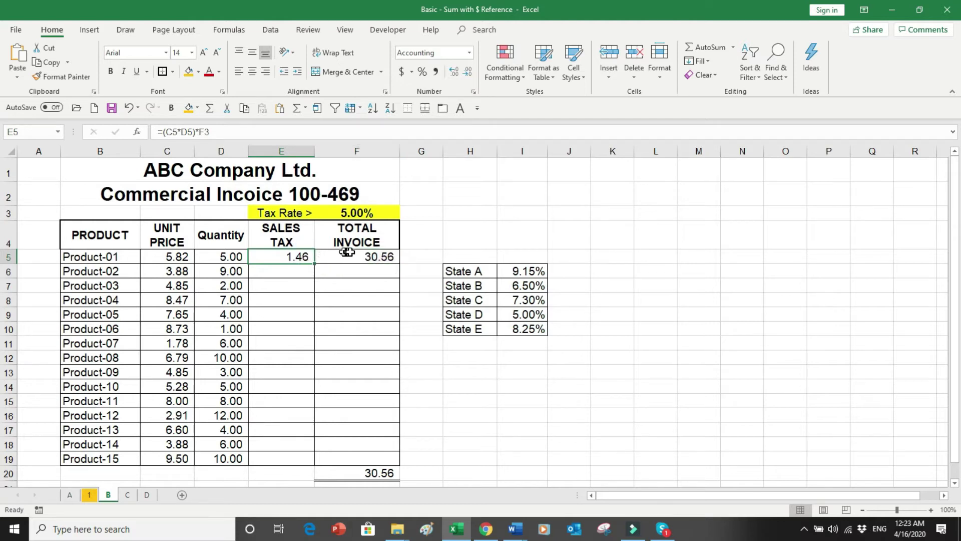
left_click(364, 214)
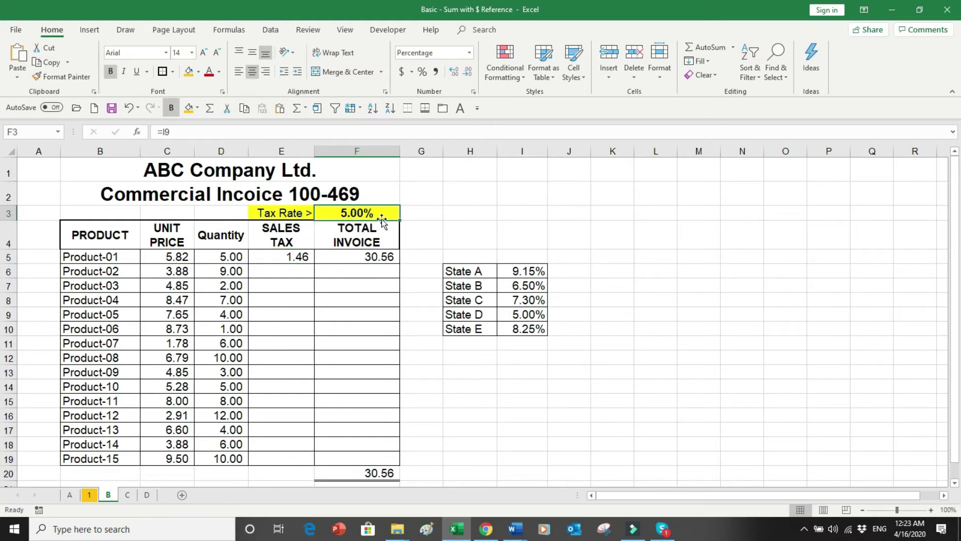
type("=")
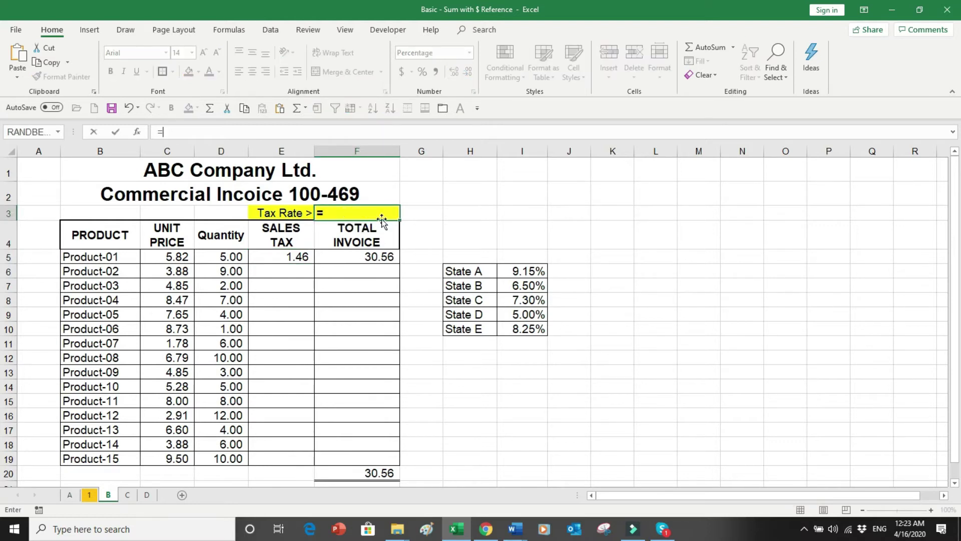
left_click(527, 330)
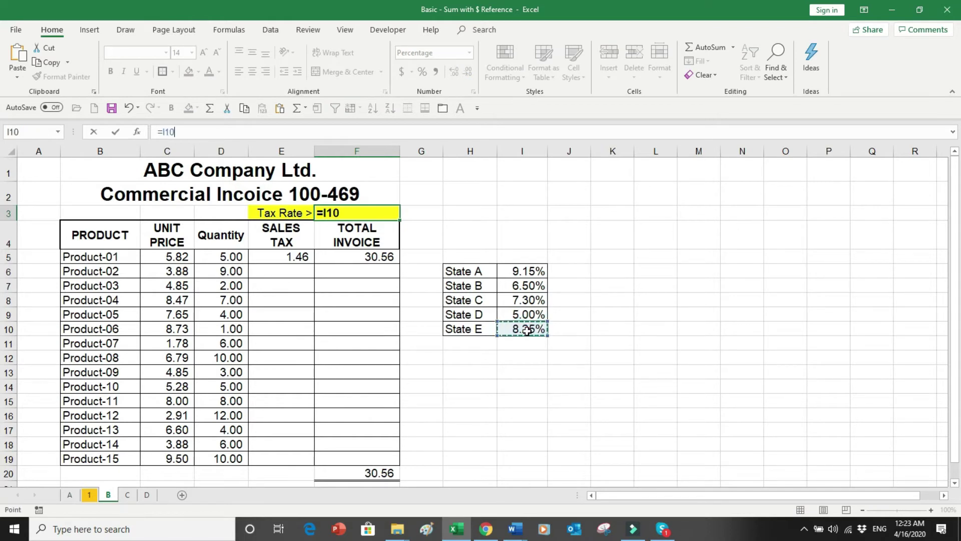
key("Return")
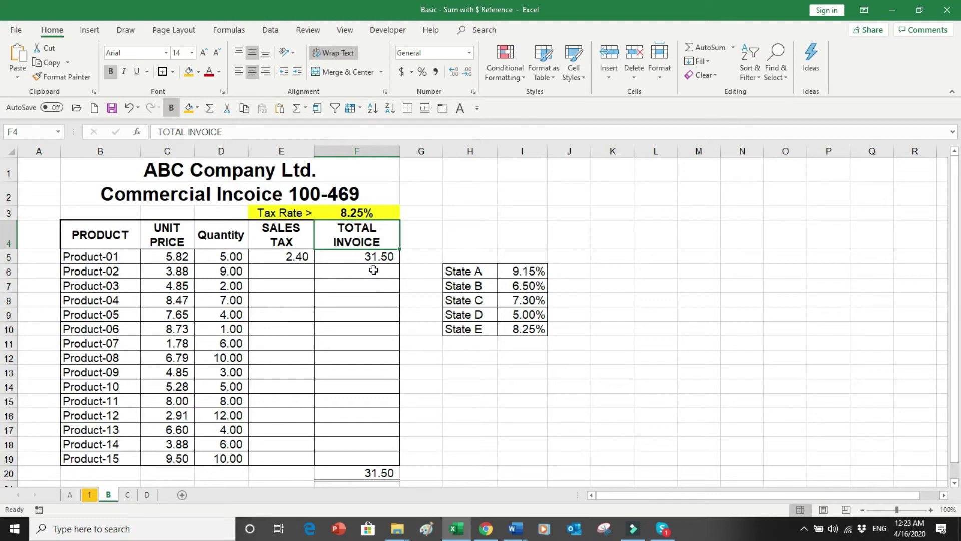
Fill the Product-01 sales tax and total invoice formulas in E5:F5 down through row 19.
left_click_drag(305, 257, 342, 257)
left_click_drag(400, 264, 382, 461)
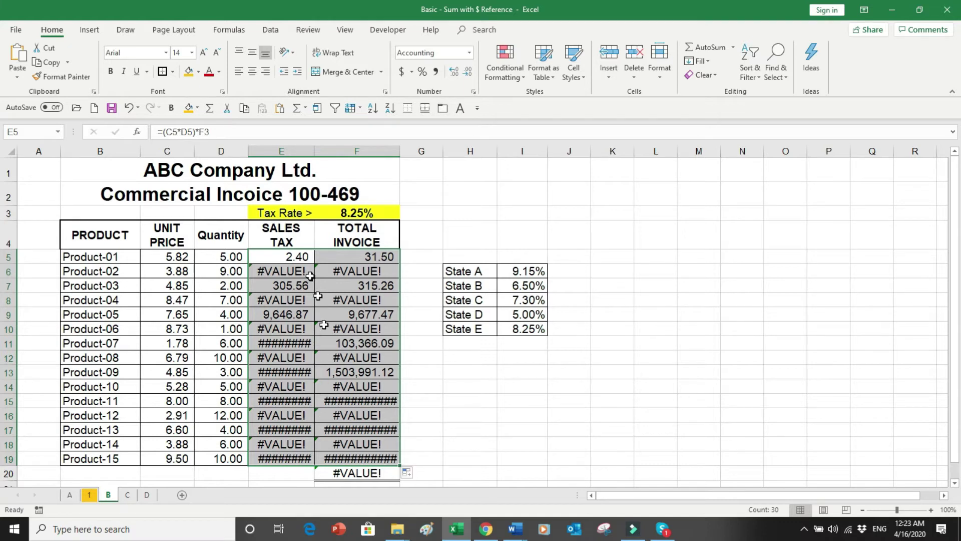
Compare the tax rate references in the sales tax formulas in E5, E6 and E7, and review the $ reference rules on sheet 1.
left_click(291, 258)
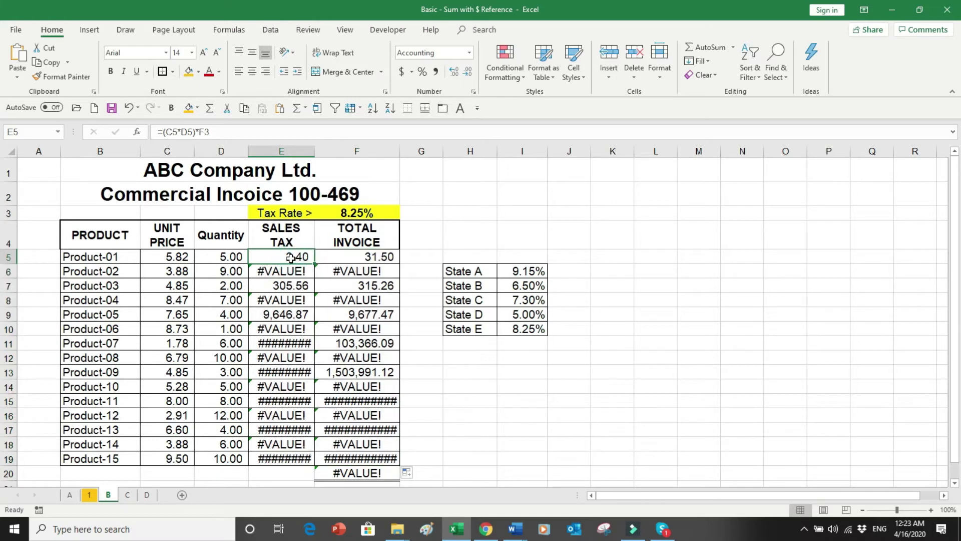
double_click(291, 258)
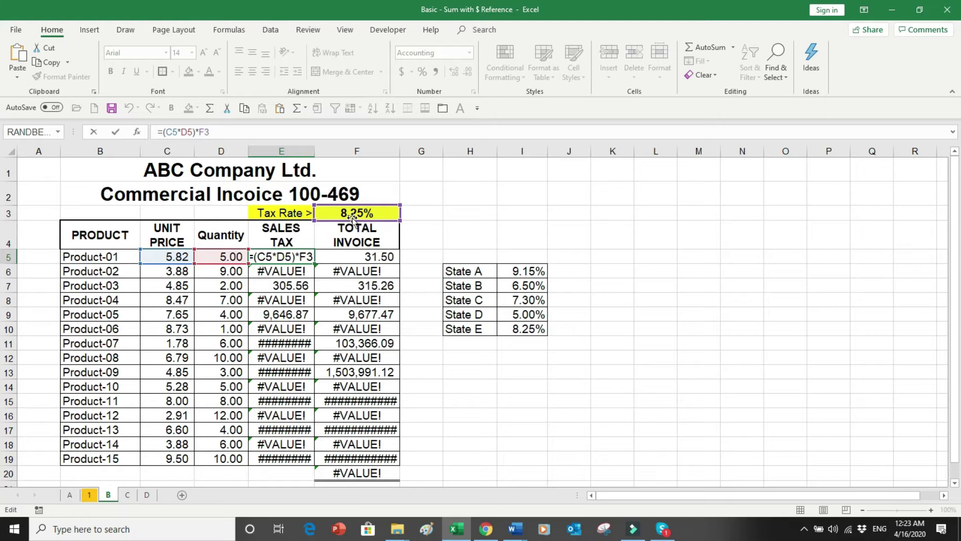
key("Escape")
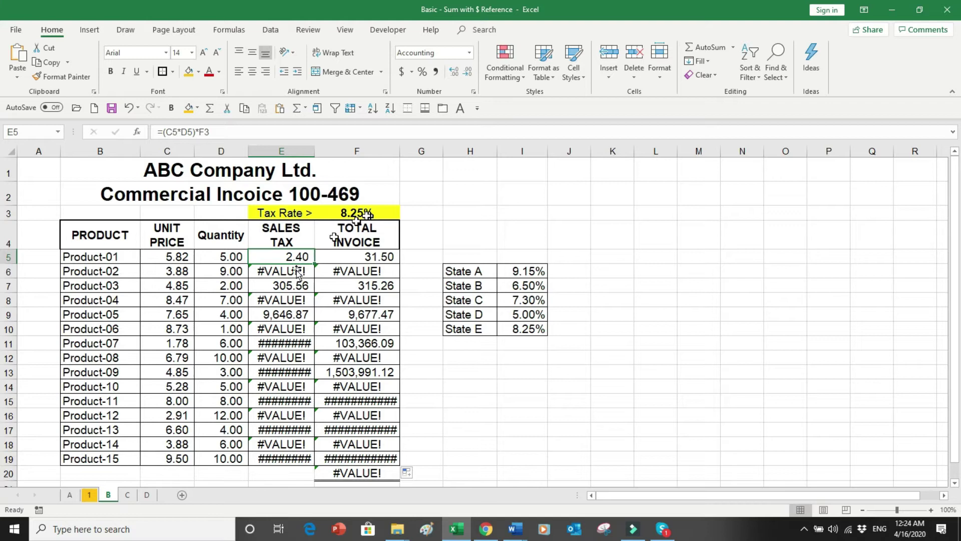
double_click(286, 256)
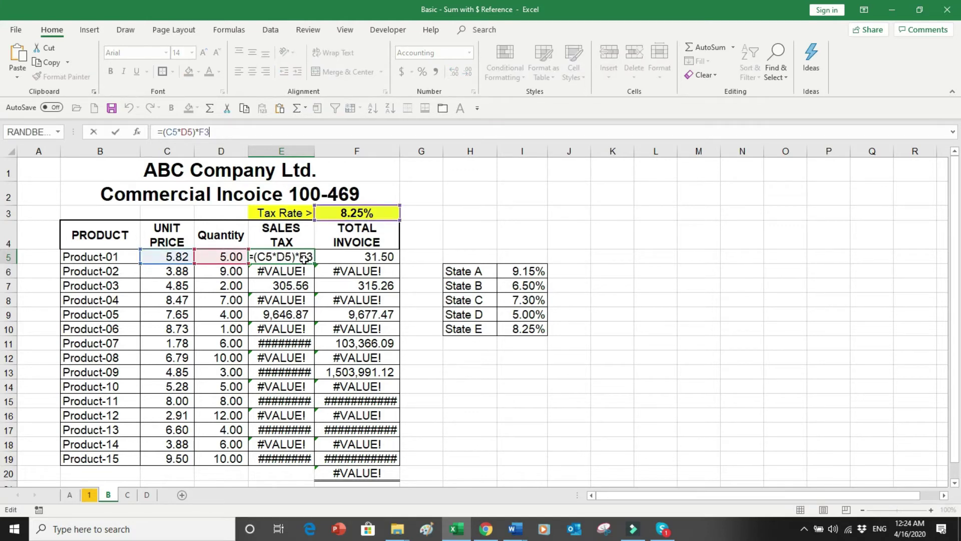
key("Return")
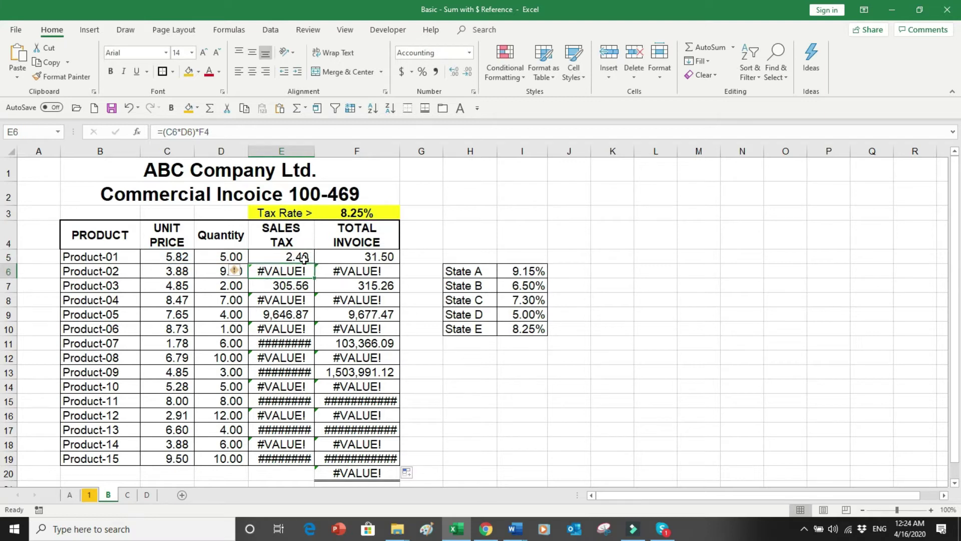
key("F2")
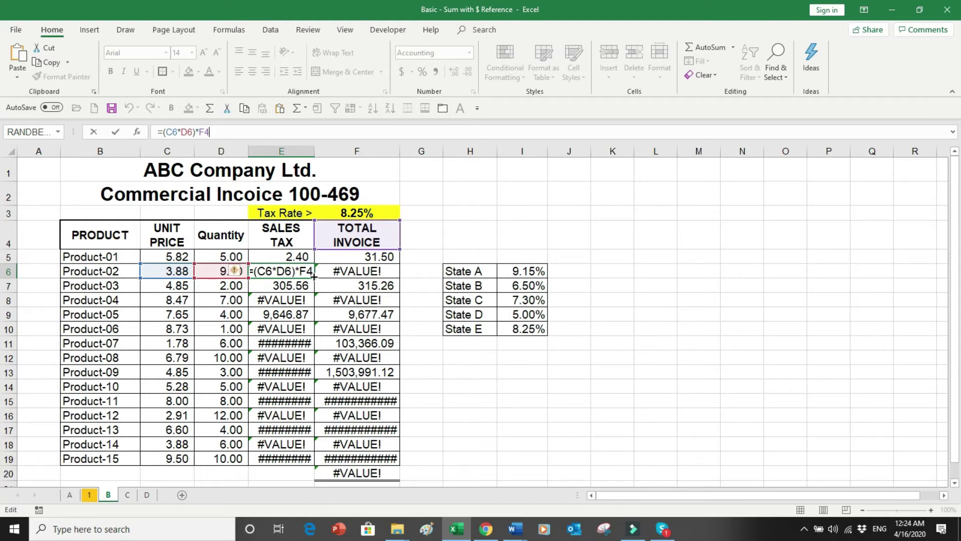
key("ctrl+Return")
left_click(298, 255)
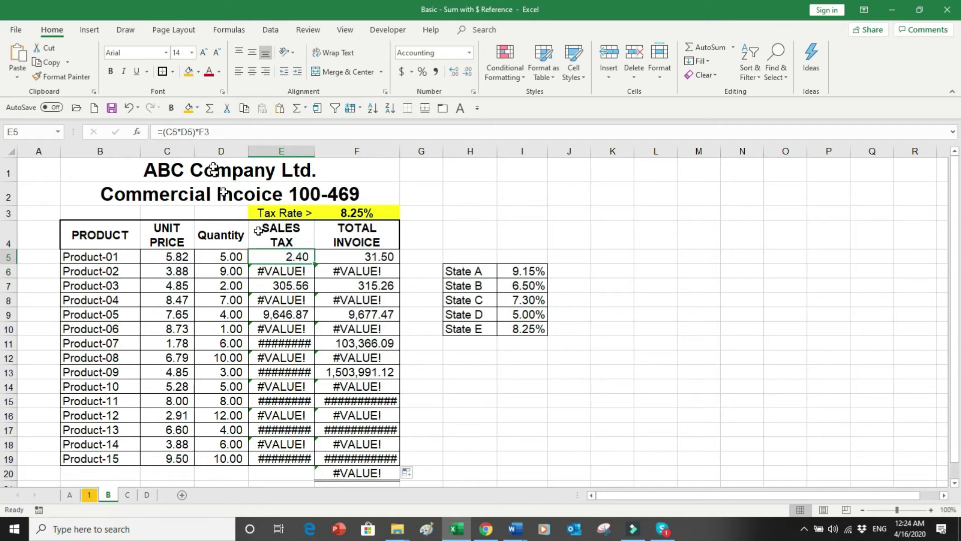
left_click(291, 276)
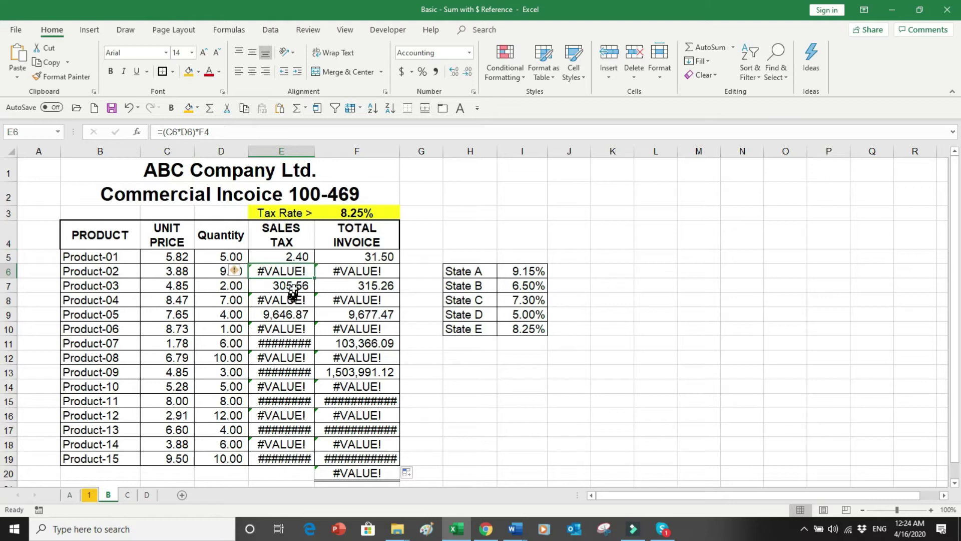
left_click(293, 287)
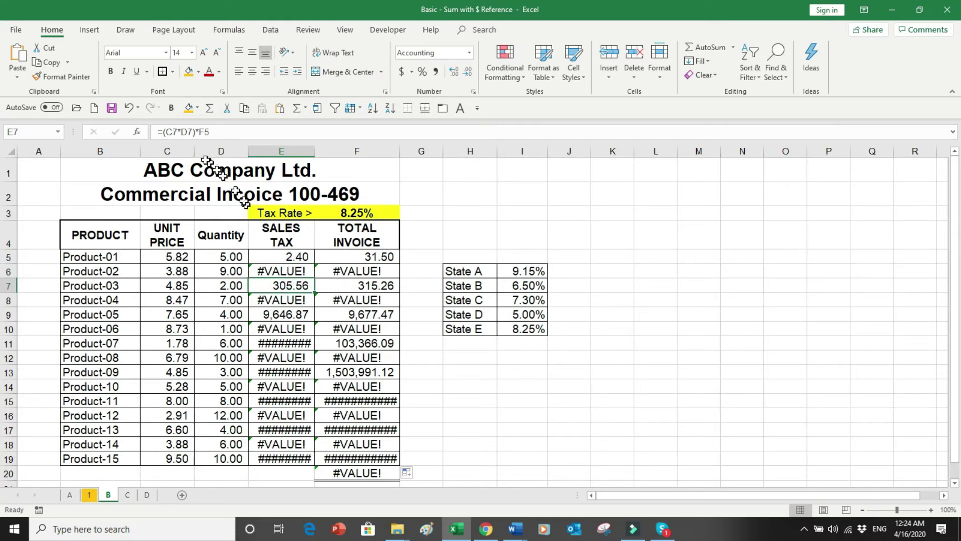
left_click(289, 254)
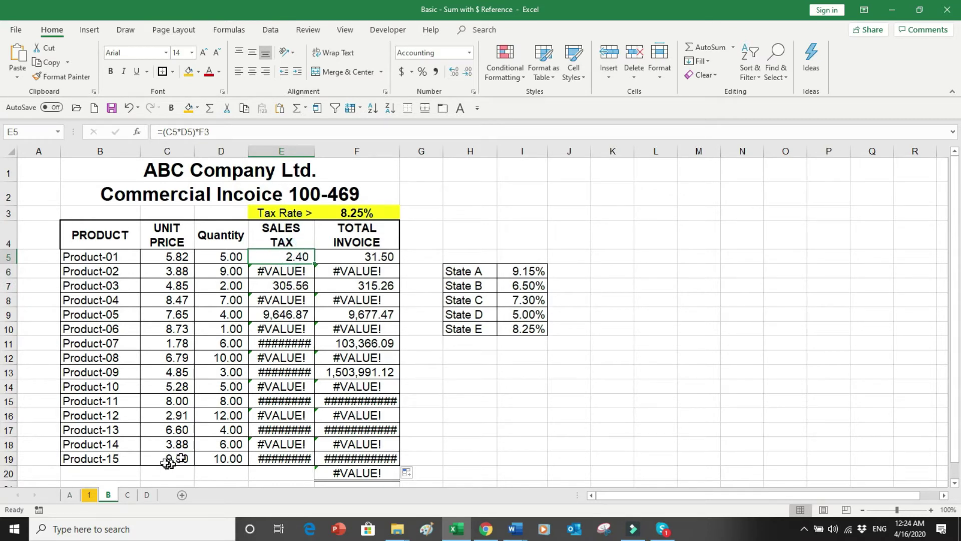
left_click(89, 494)
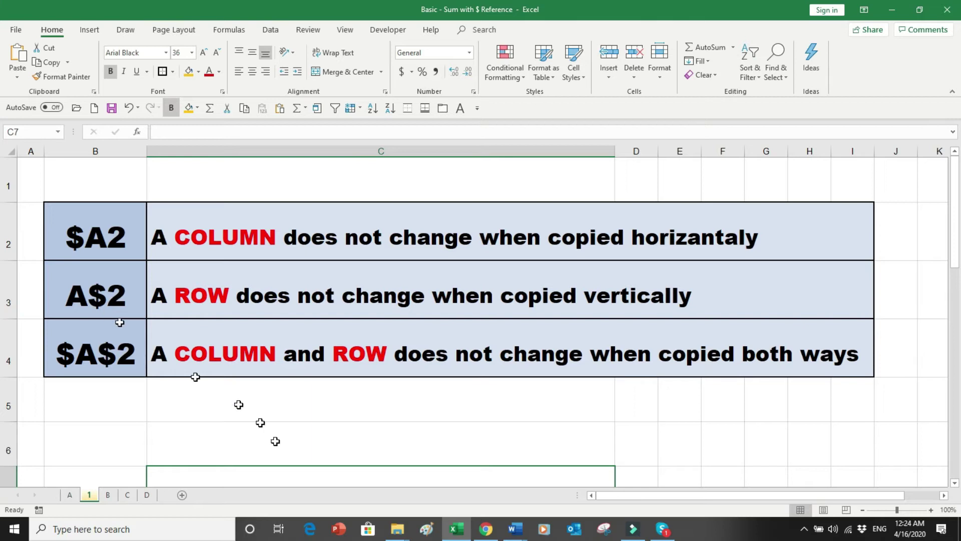
left_click(108, 495)
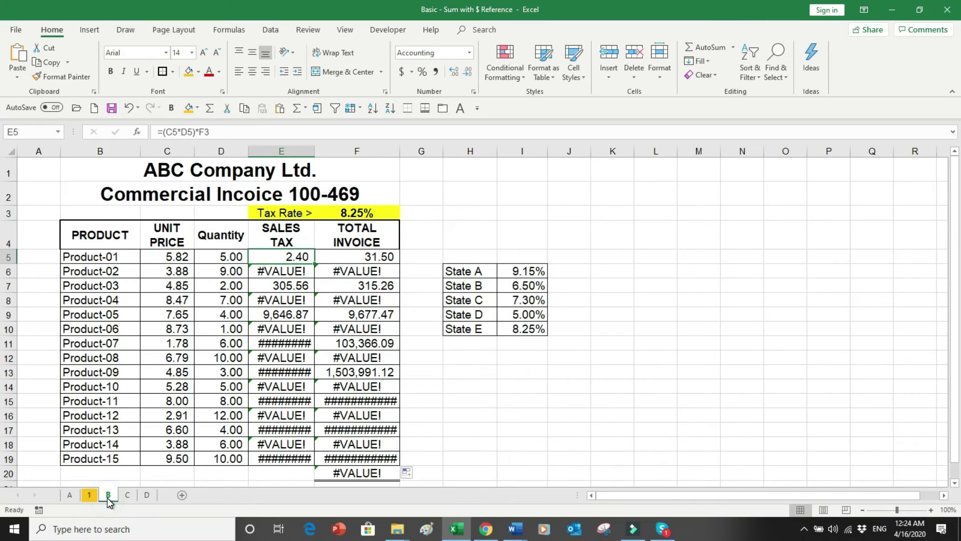
Lock the tax rate's row in E5 by changing the formula to =(C5*D5)*F$3, and fill it down through E19.
left_click(204, 132)
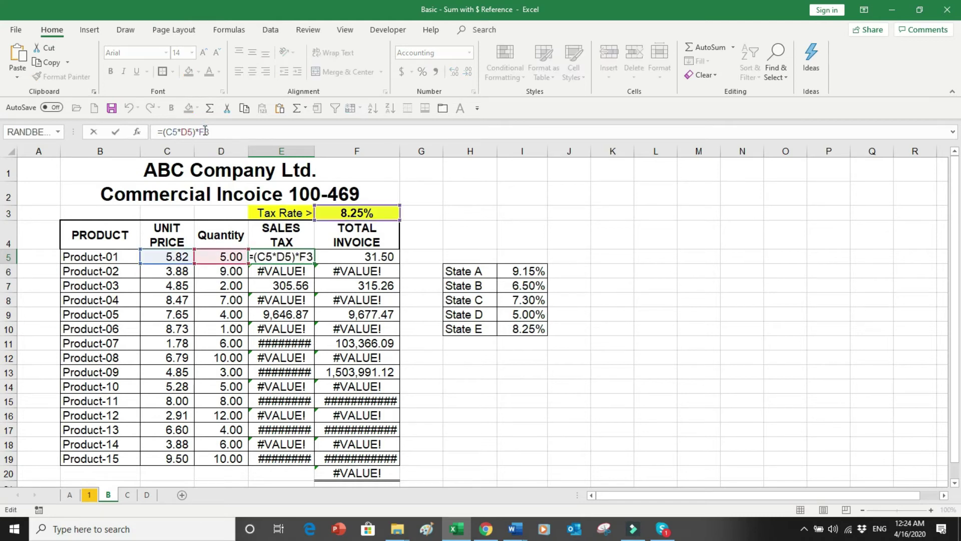
type("$")
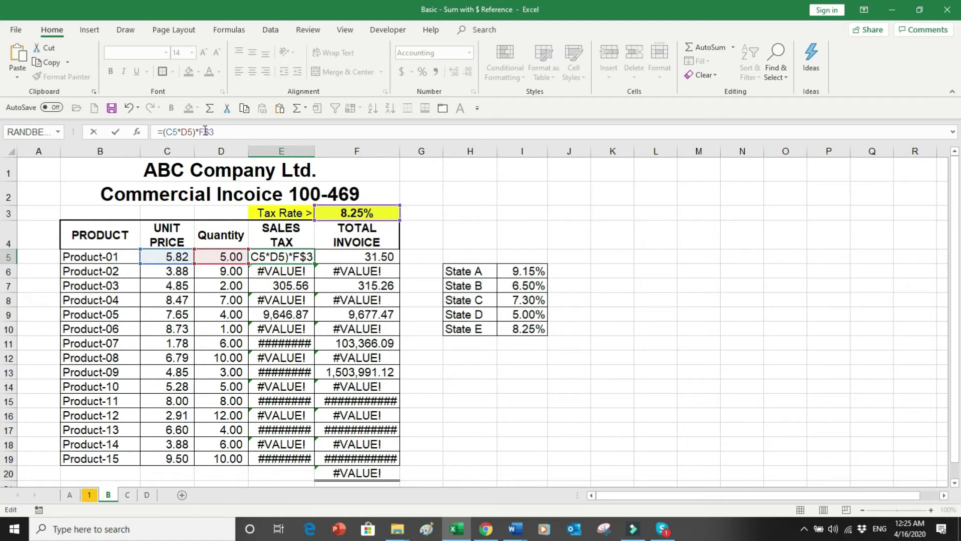
key("Return")
left_click(307, 256)
left_click_drag(314, 264, 306, 468)
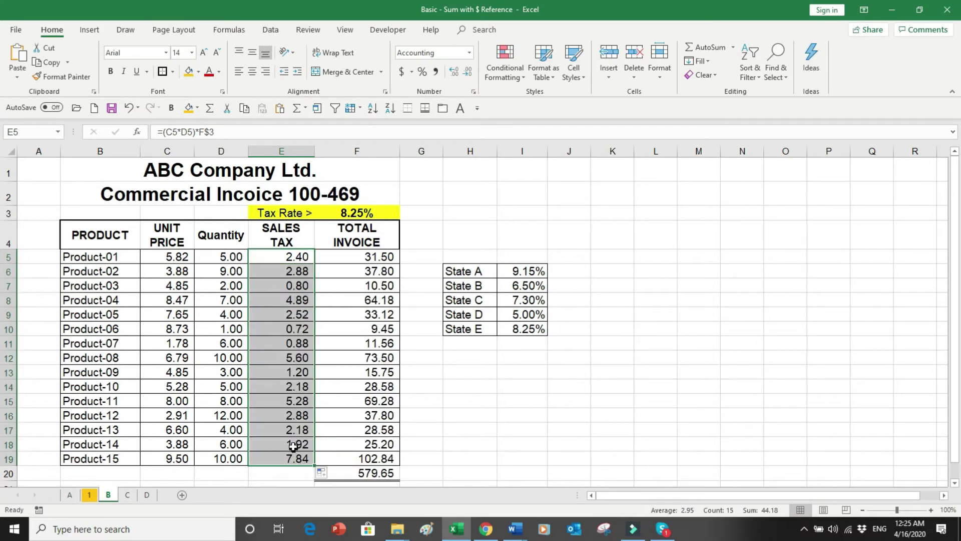
Inspect Product-14's sales tax formula in E18 to check its reference to the Tax Rate cell.
left_click(293, 445)
double_click(293, 445)
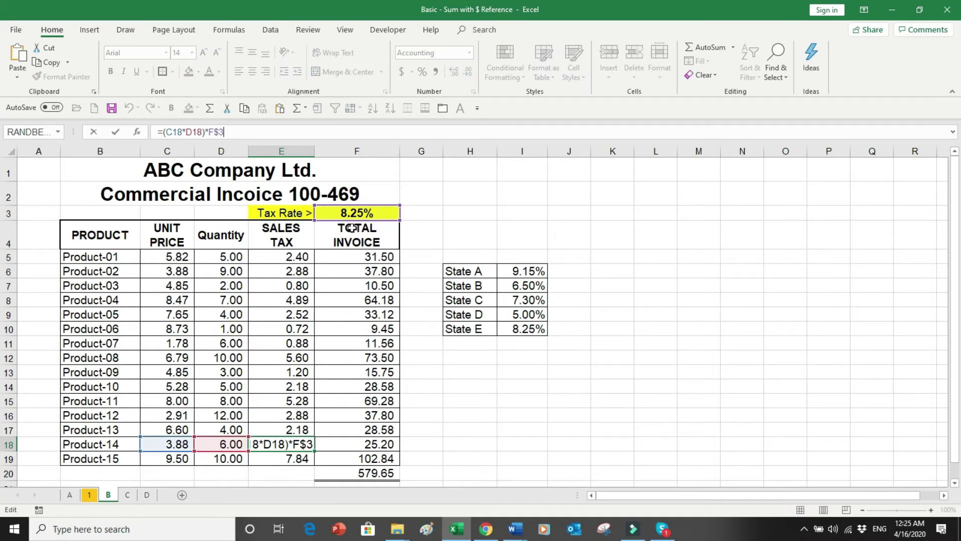
key("ctrl+Return")
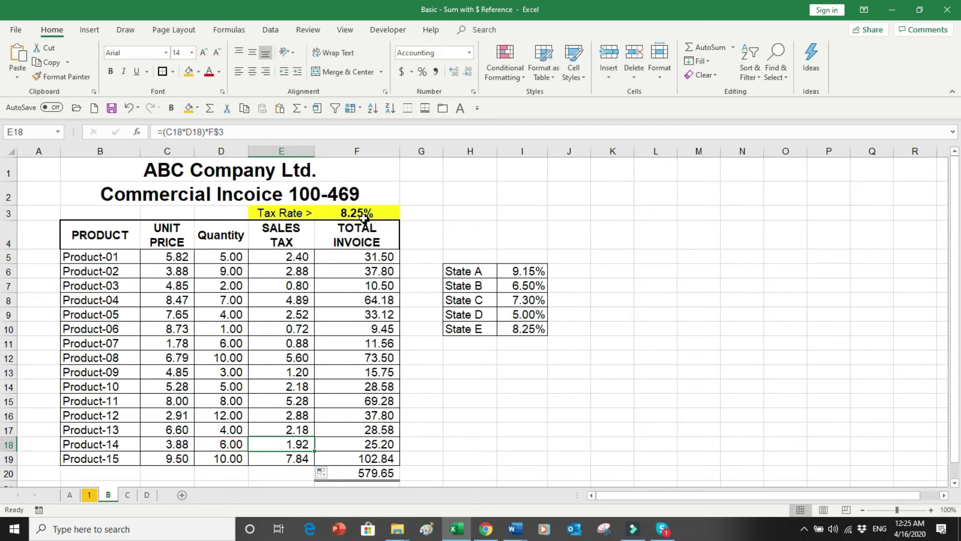
Relink the invoice's Tax Rate in F3 to State C's rate with the formula =I8.
left_click(363, 215)
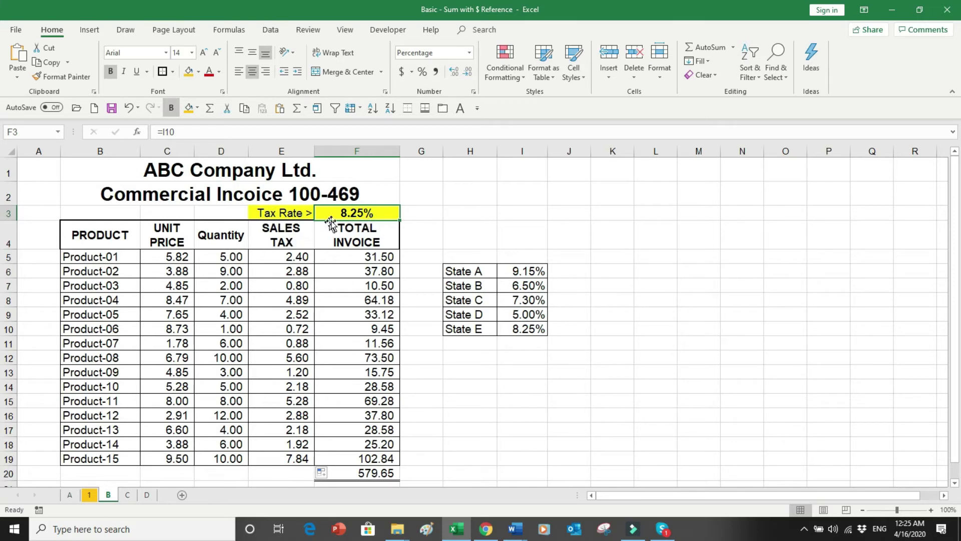
type("=")
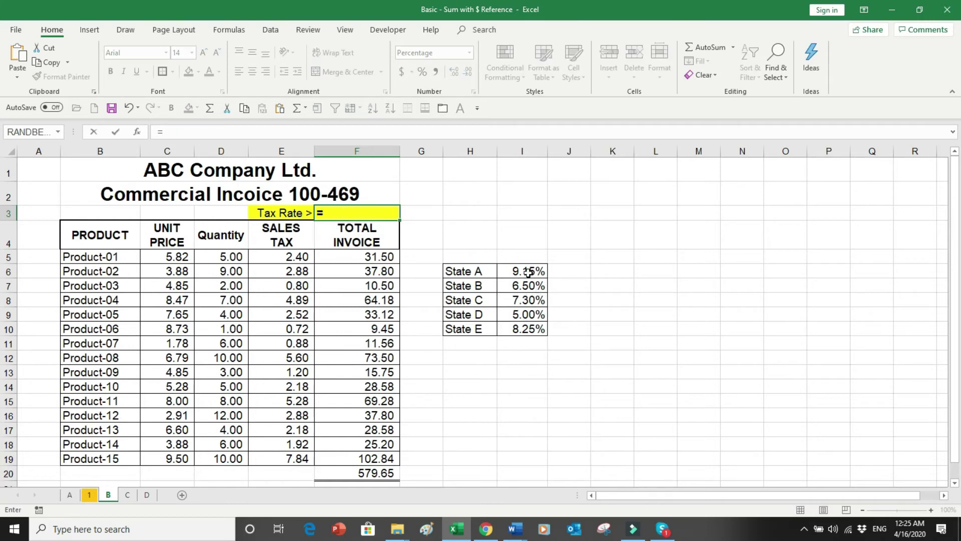
left_click(526, 300)
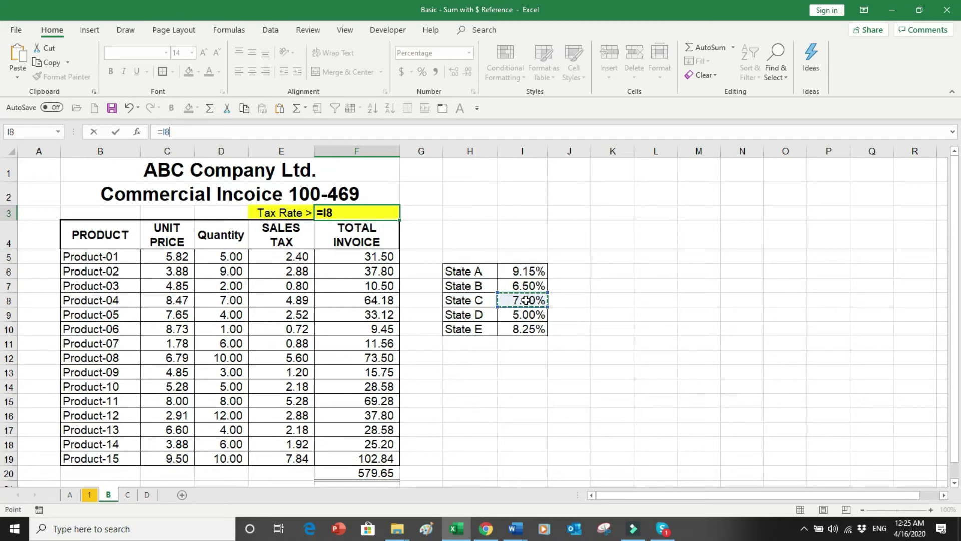
key("Return")
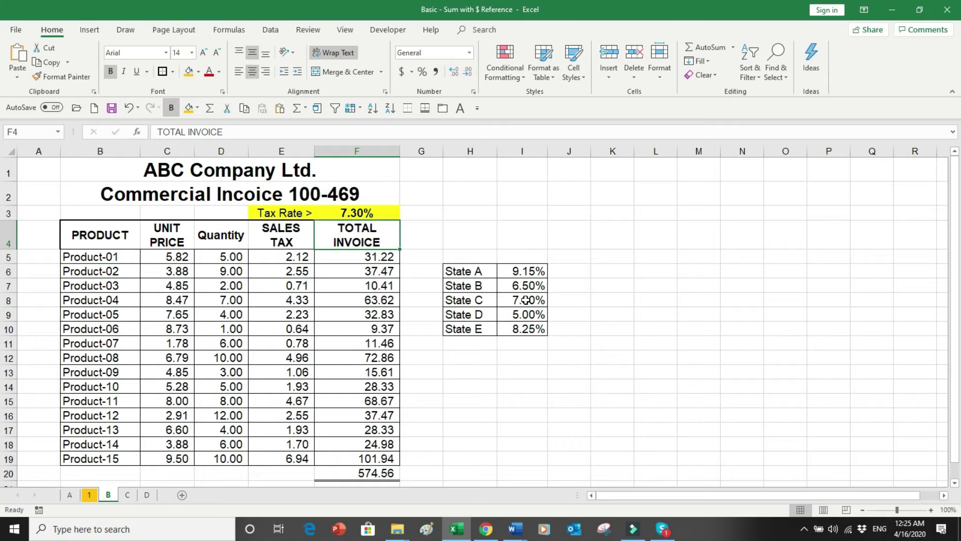
Open sheet C with the two-week production quantities and cost schedule.
left_click(128, 495)
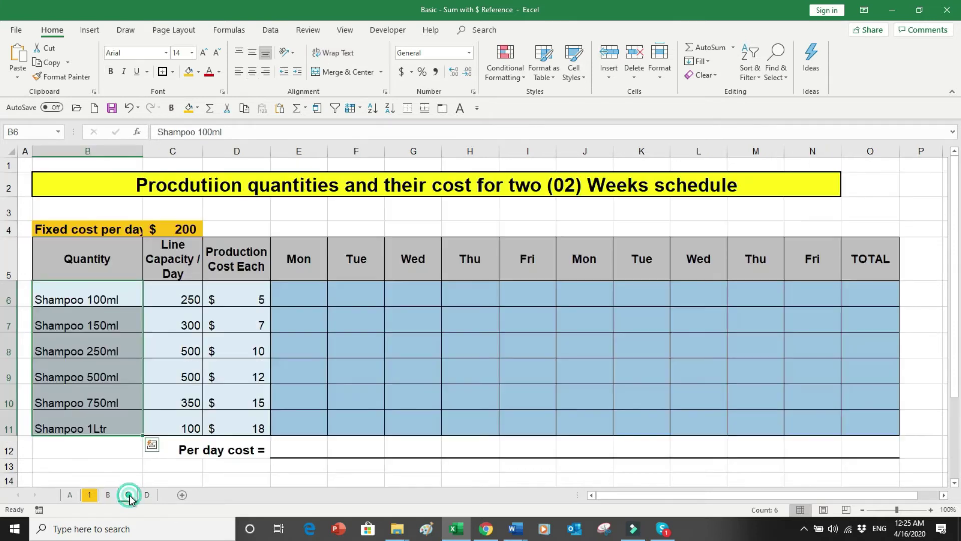
Review the schedule's two weeks of weekday columns, the shampoo products, their line capacities per day and production costs each.
left_click(333, 407)
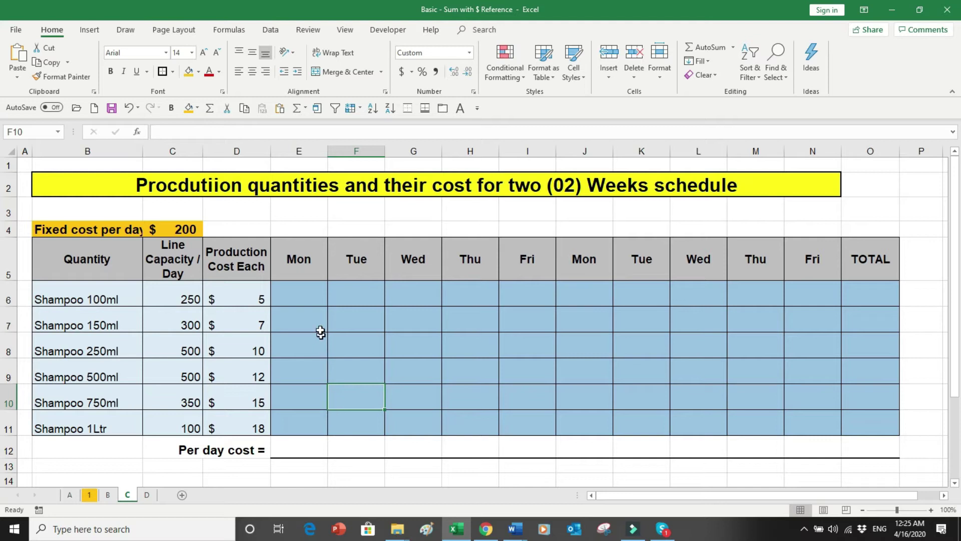
left_click_drag(301, 258, 549, 415)
left_click_drag(602, 264, 855, 425)
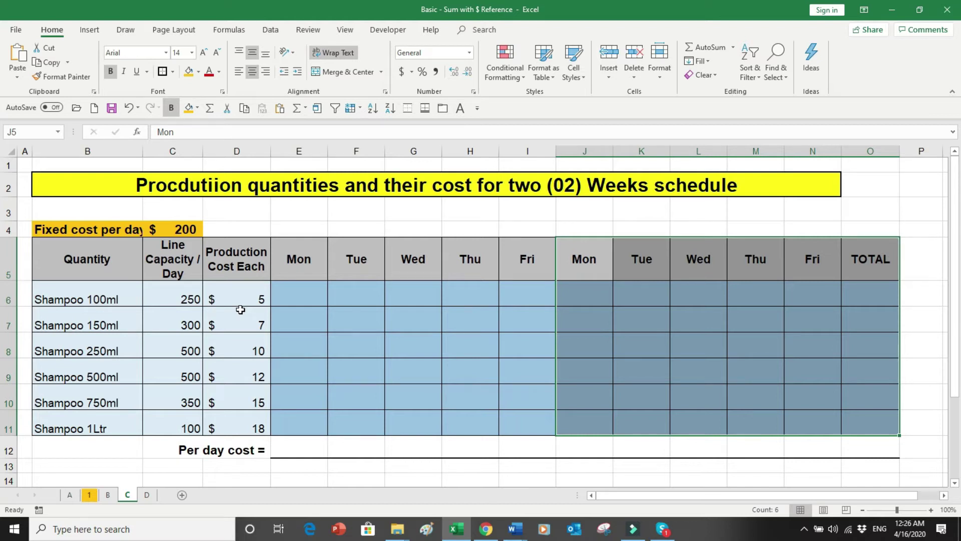
left_click_drag(176, 296, 177, 411)
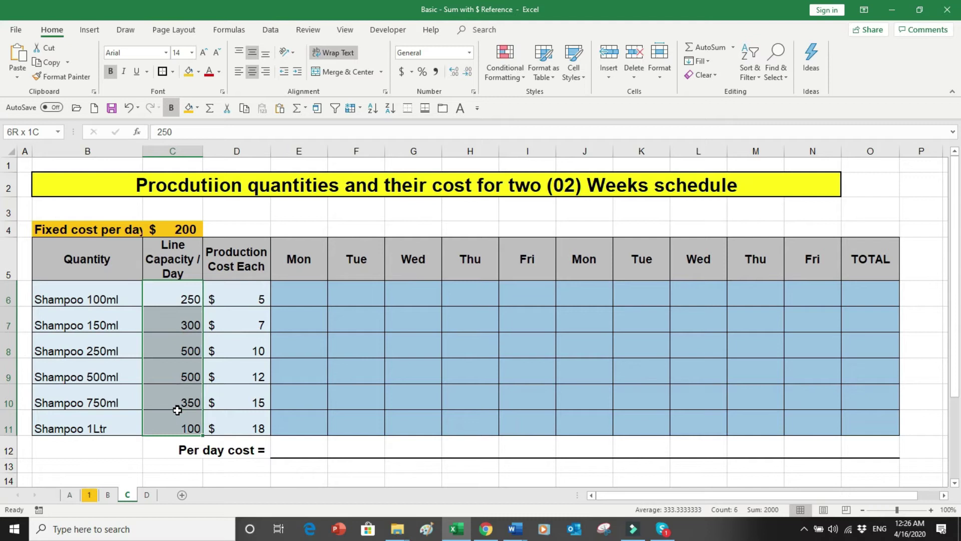
left_click(184, 252)
left_click_drag(184, 251, 186, 415)
left_click(99, 302)
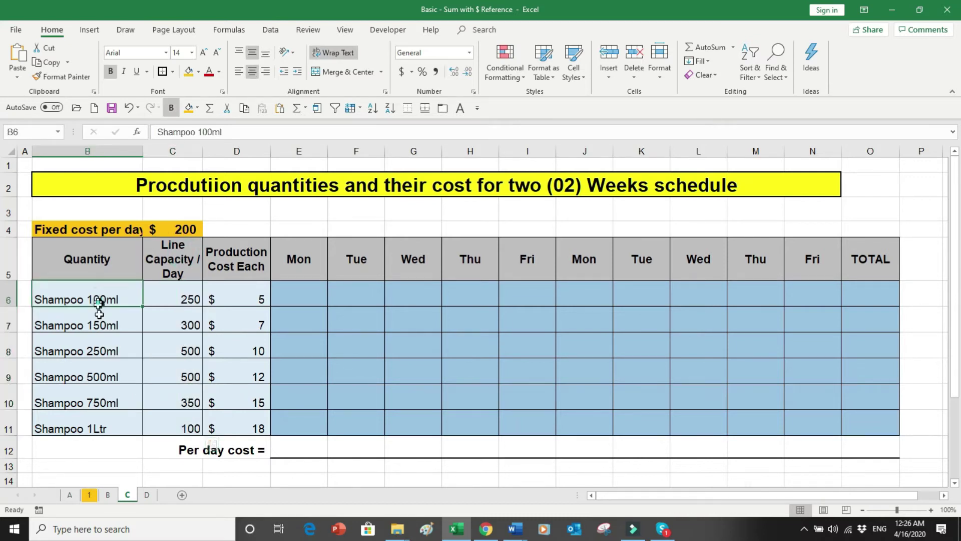
left_click_drag(99, 303, 96, 419)
left_click_drag(186, 297, 185, 422)
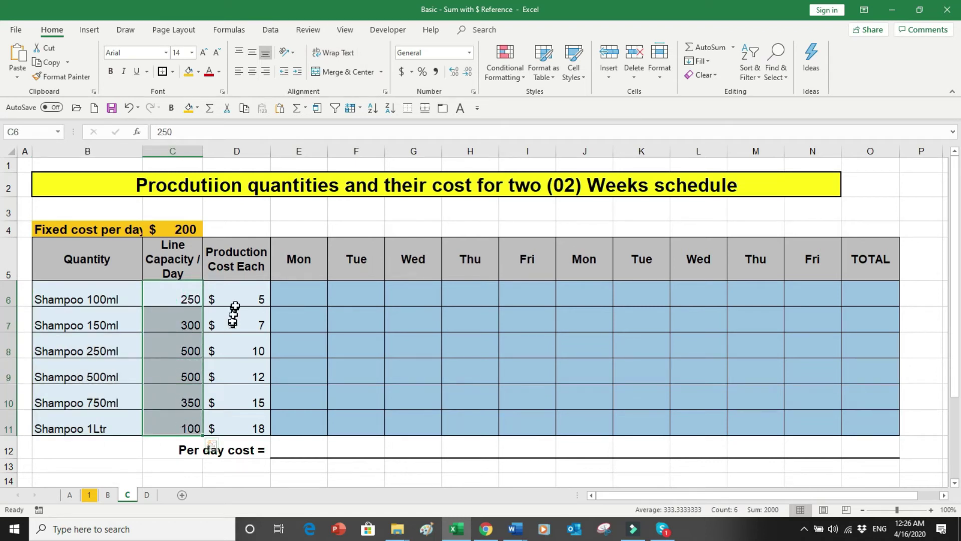
left_click_drag(243, 290, 254, 417)
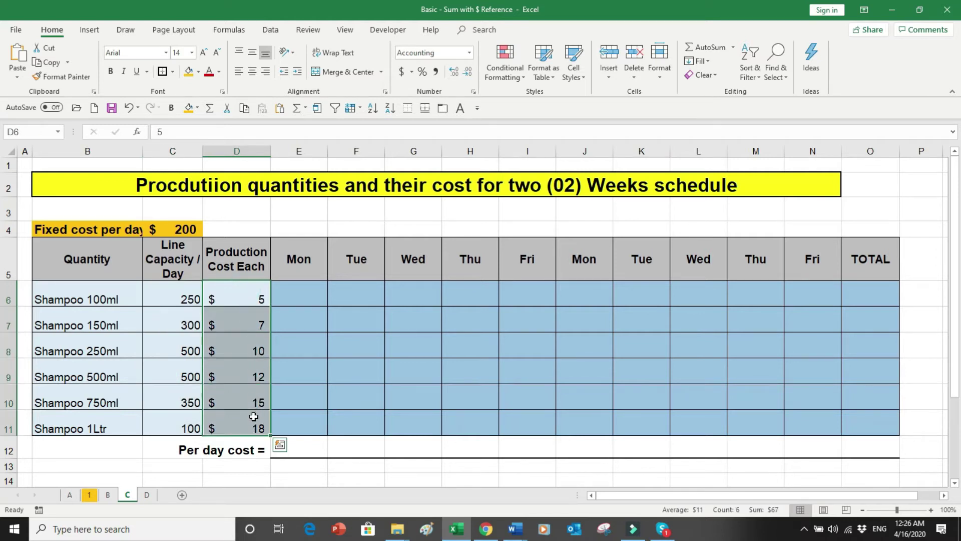
left_click(285, 295)
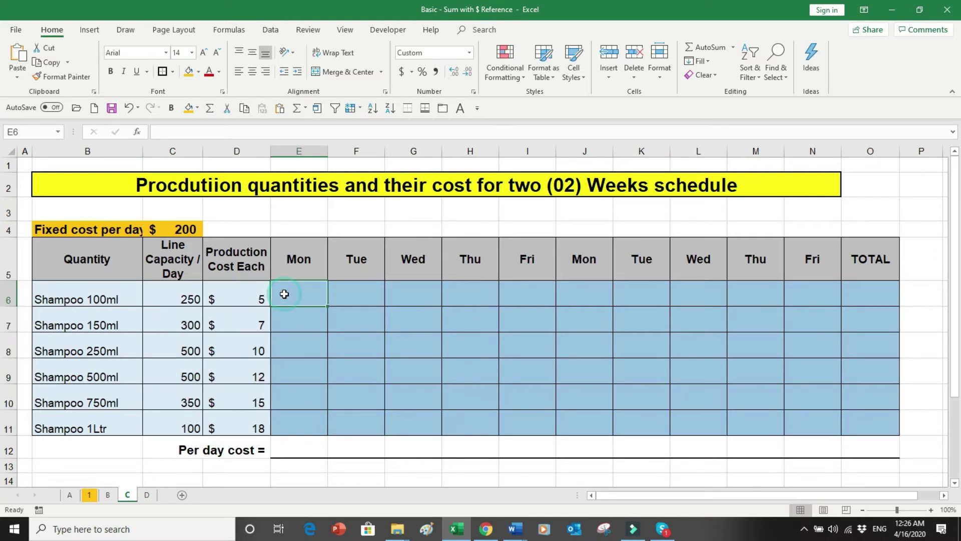
Widen column B to fit the full "Fixed cost per day" label and select its value in C4.
left_click(47, 229)
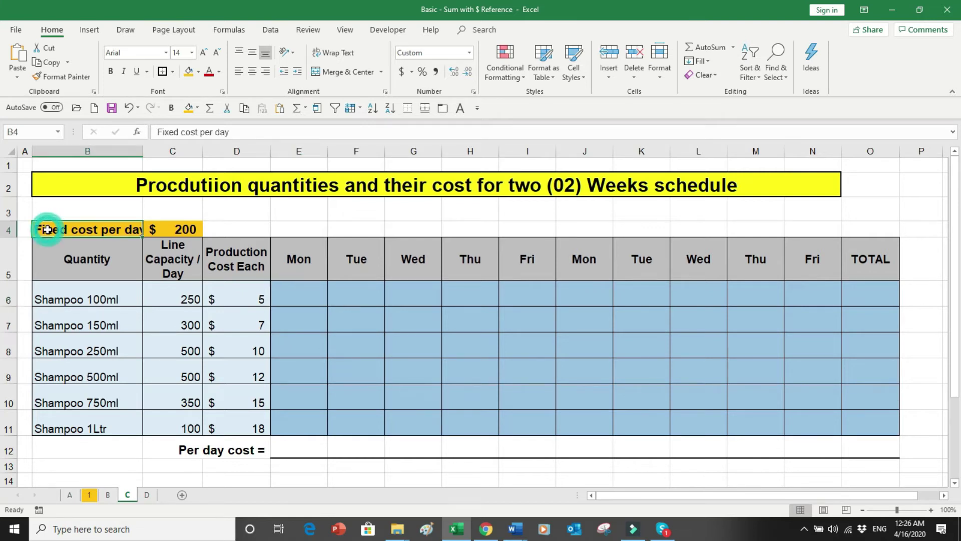
left_click_drag(143, 151, 154, 152)
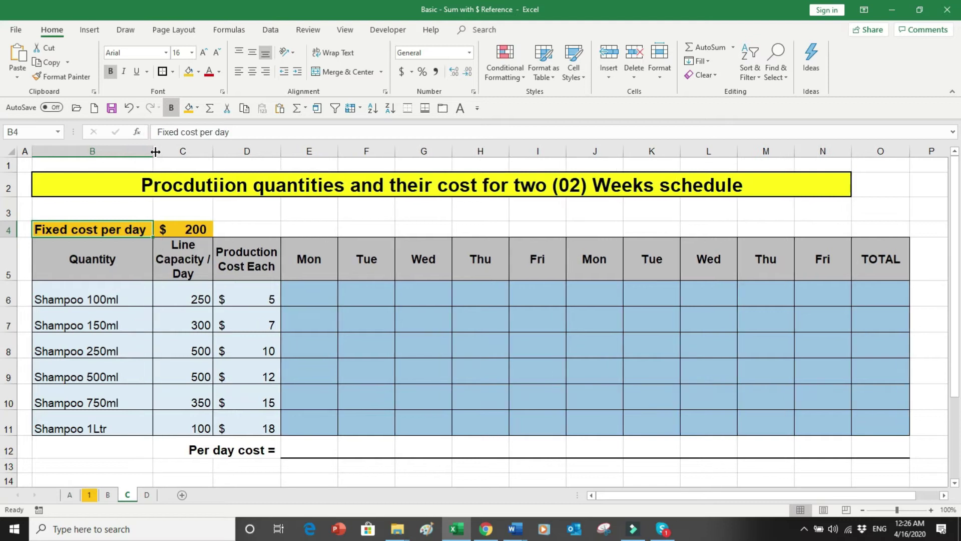
left_click(189, 234)
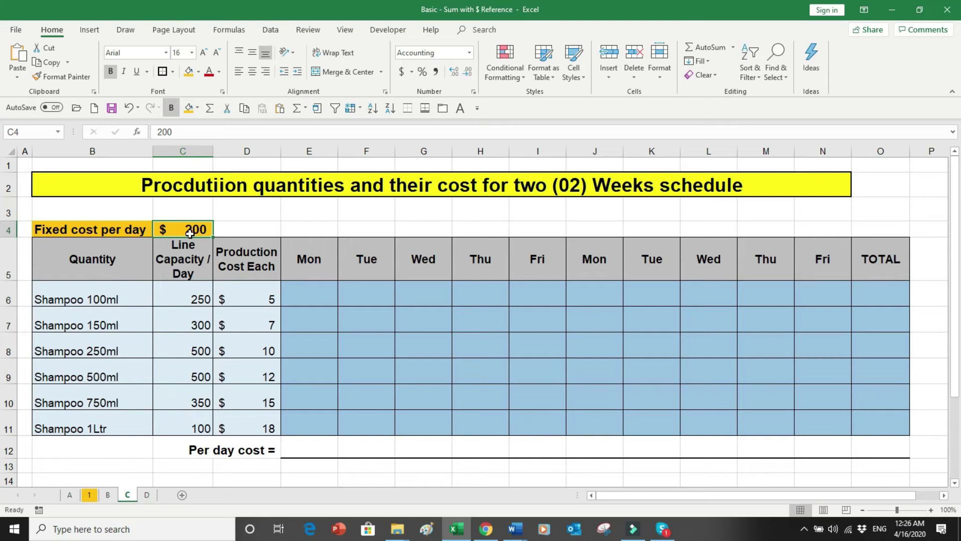
Enter =(C6*D6)+C4 in E6 to calculate Shampoo 100ml's production cost for the first Monday.
left_click(310, 302)
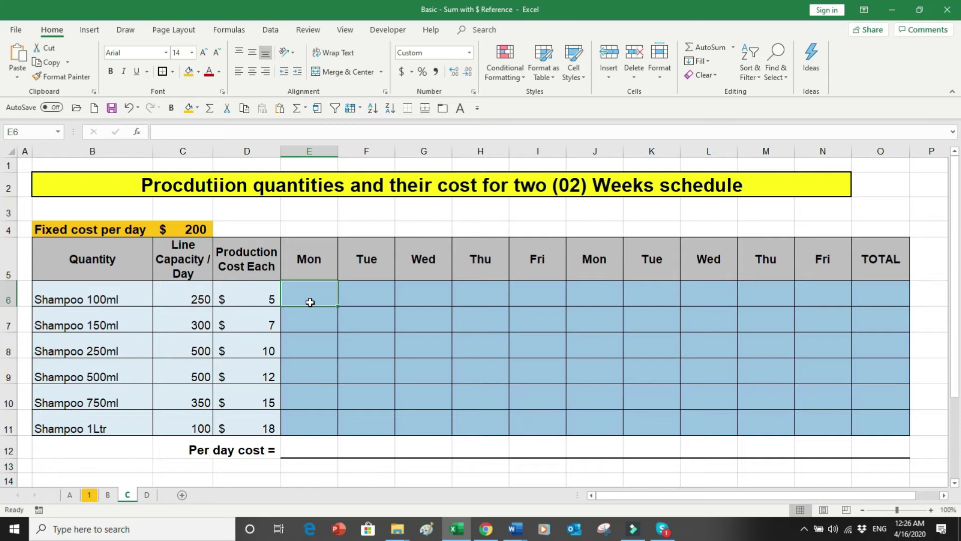
type("=")
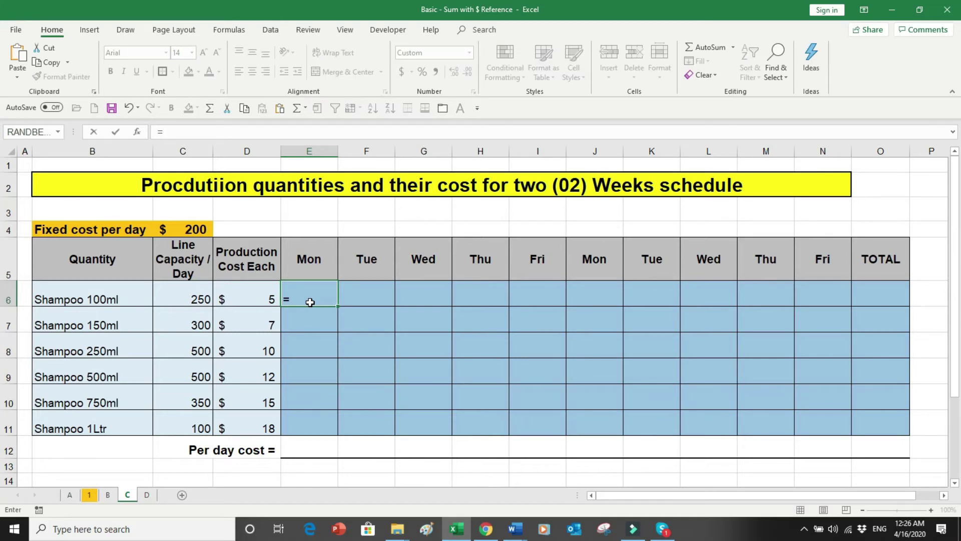
type("(")
left_click(183, 300)
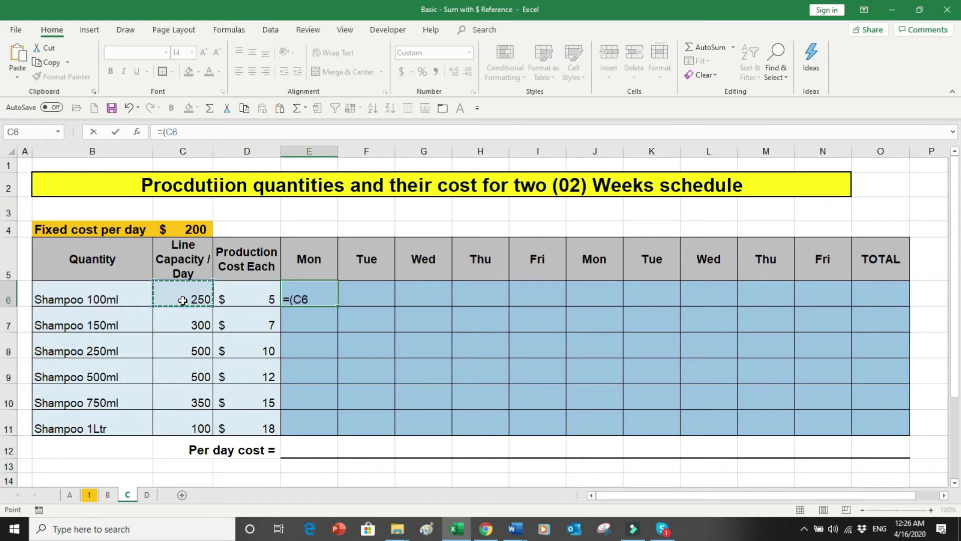
type("*")
left_click(239, 297)
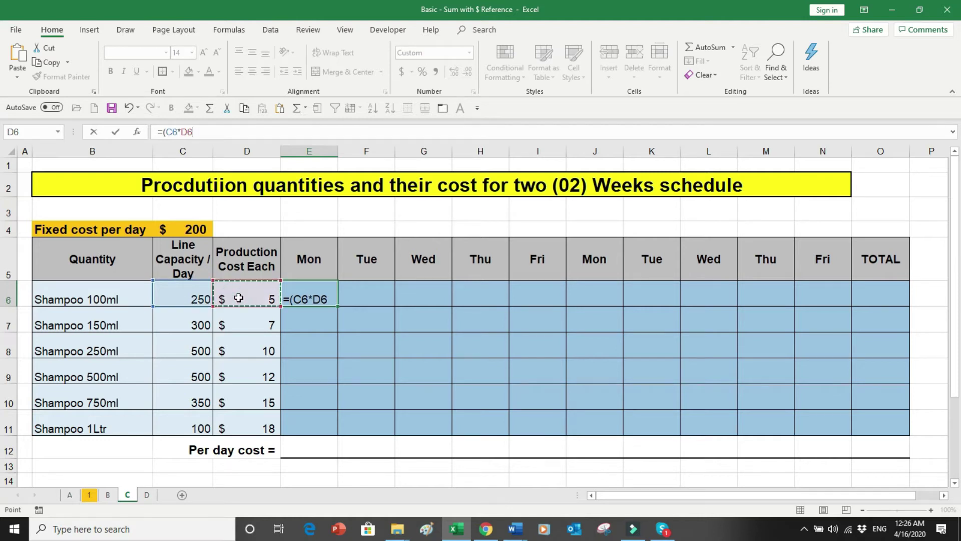
type(")+")
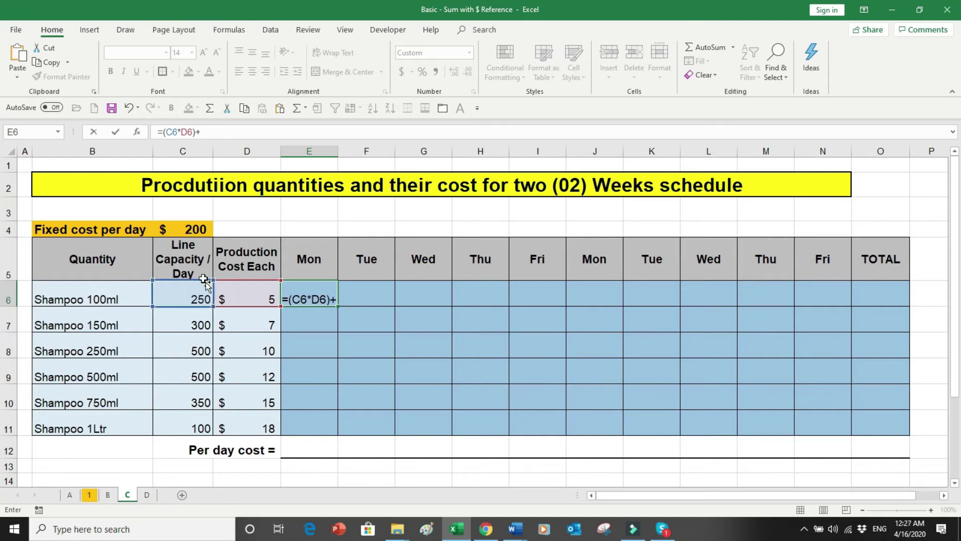
left_click(201, 231)
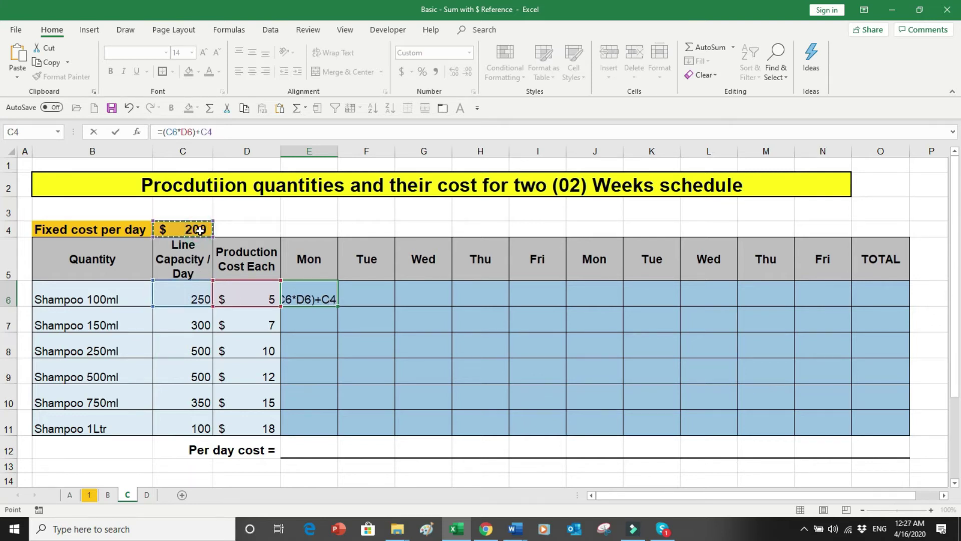
key("Return")
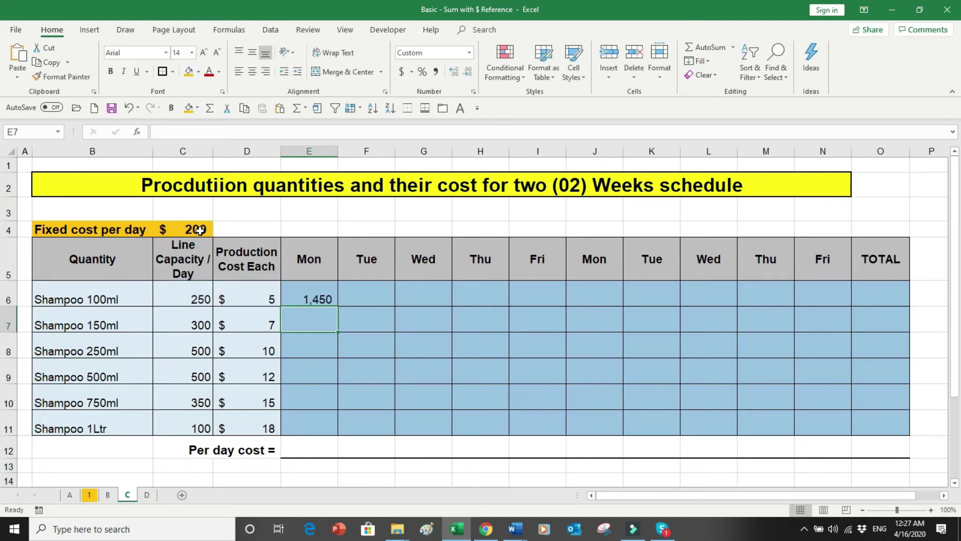
Fill the Monday cost formula from E6 across to Thursday in H6, and autofit columns G and H.
key("Up")
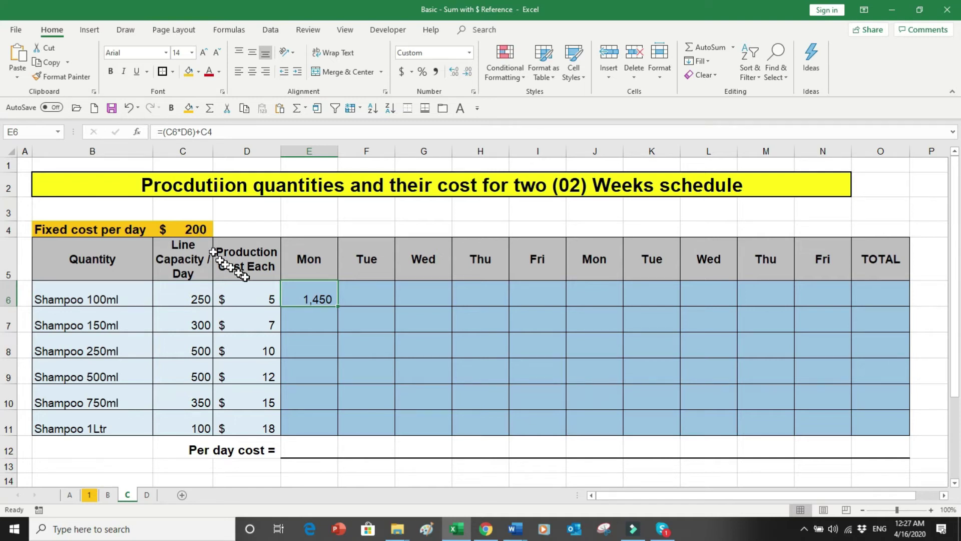
left_click(263, 295)
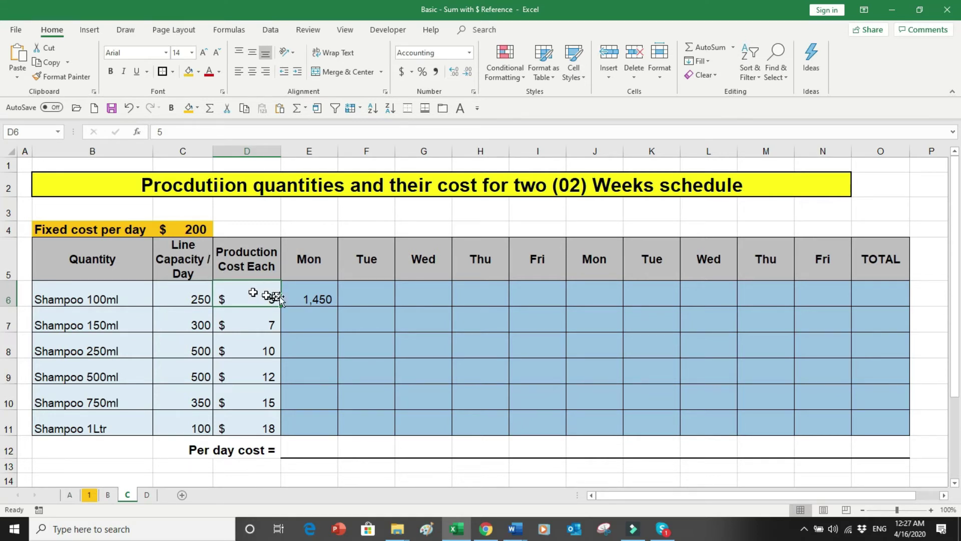
left_click(306, 298)
left_click_drag(338, 312, 497, 311)
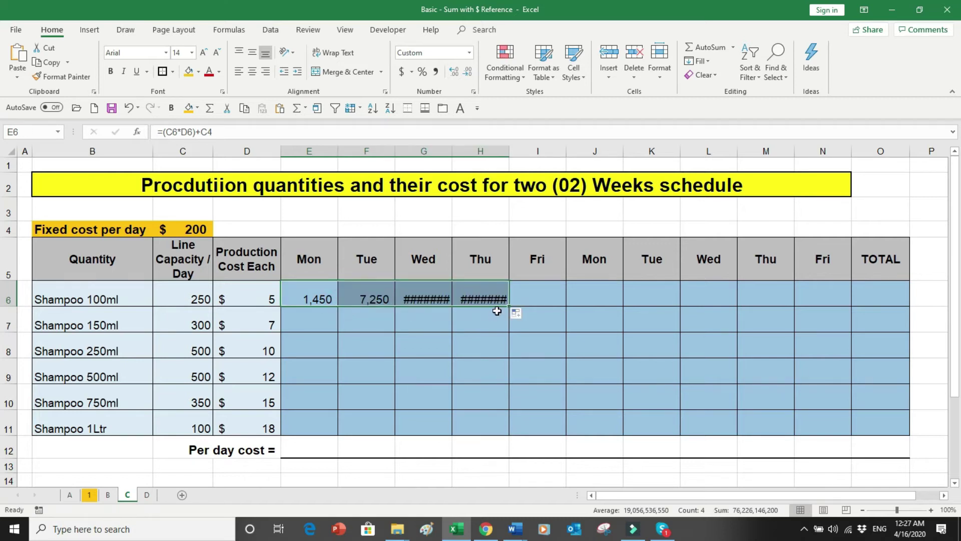
double_click(452, 152)
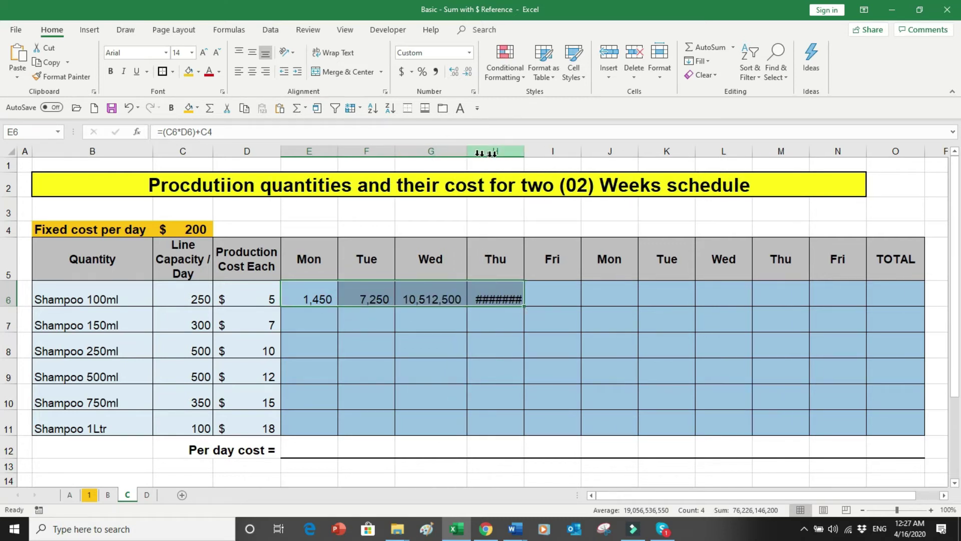
double_click(523, 151)
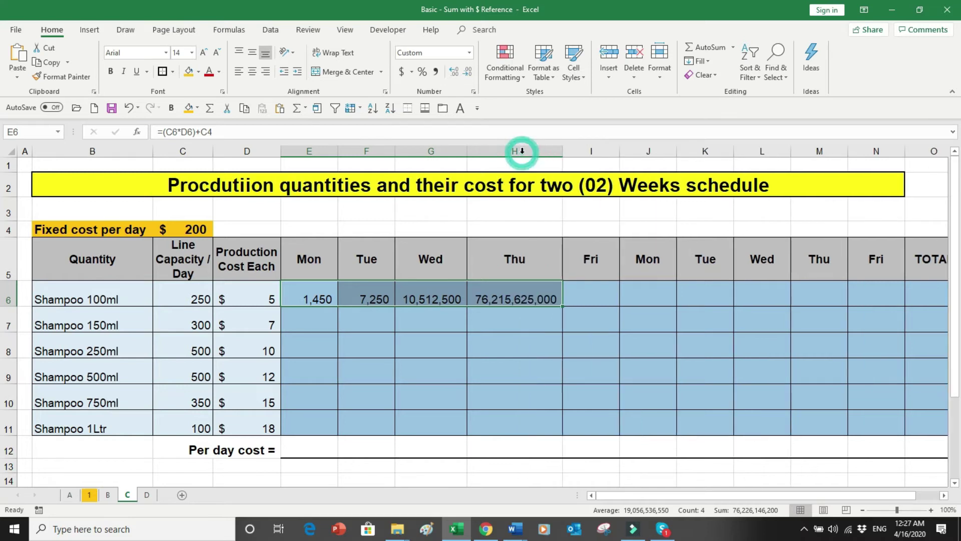
Check which cells Thursday's formula in H6 references, and clear the copied formulas from F6:H6.
left_click(508, 298)
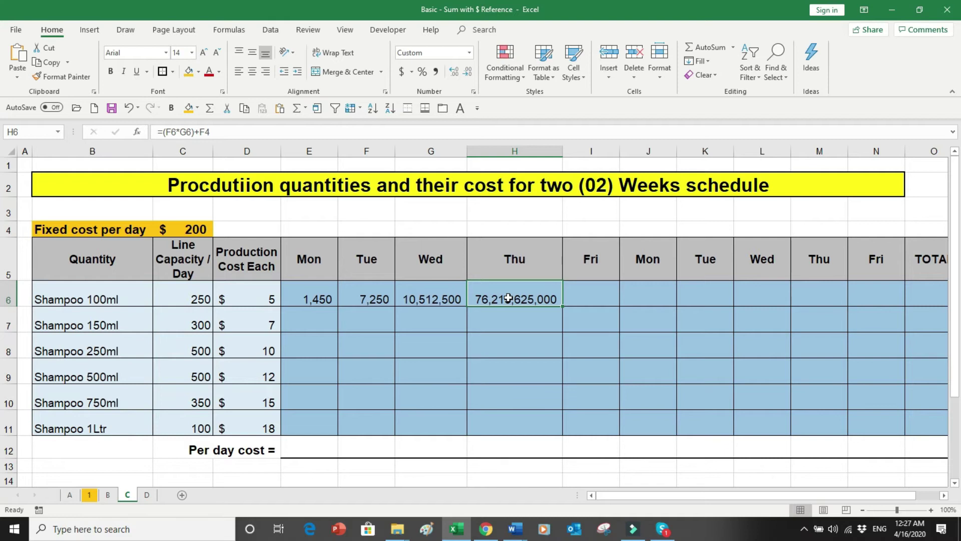
double_click(508, 298)
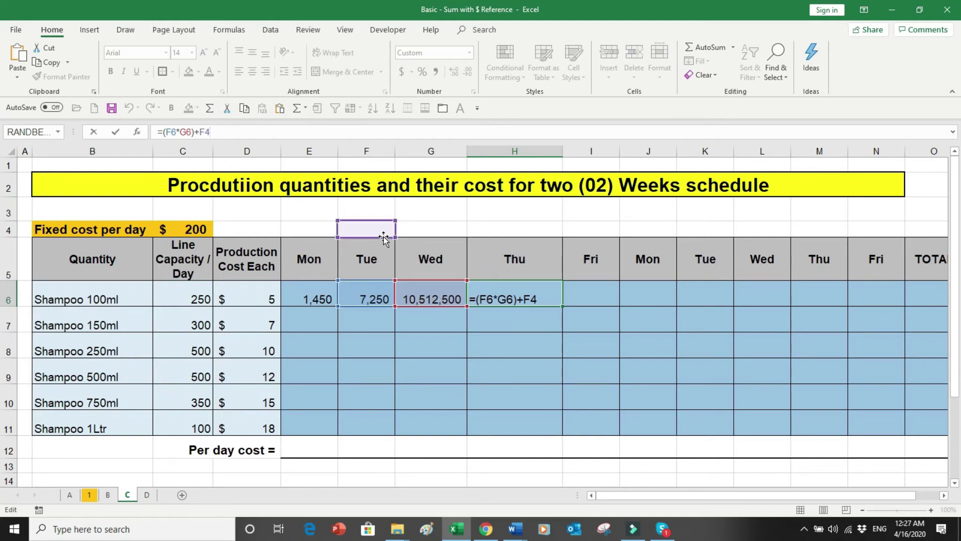
key("ctrl+Return")
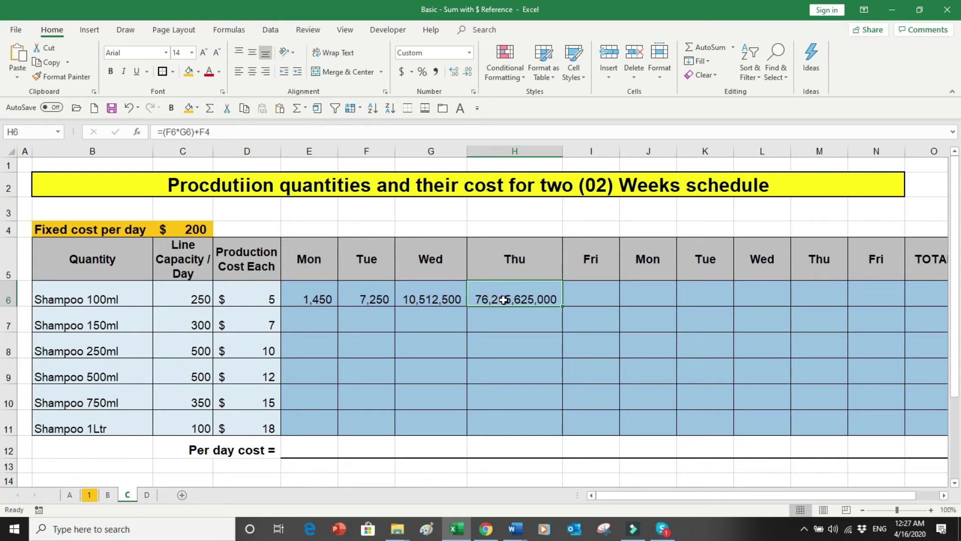
left_click_drag(371, 299, 505, 293)
key("Delete")
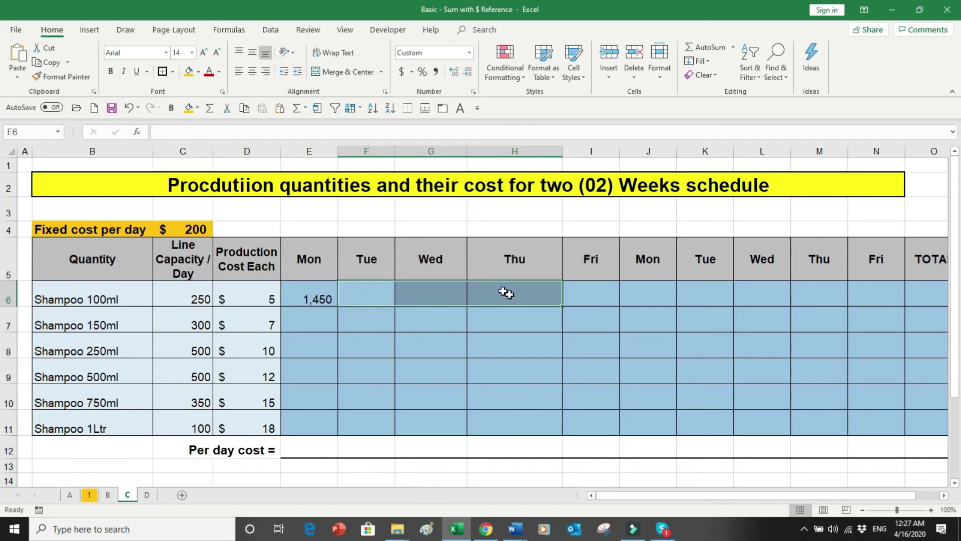
Review the $A2, A$2 and $A$2 reference rules on sheet 1 and return to sheet C.
left_click(296, 293)
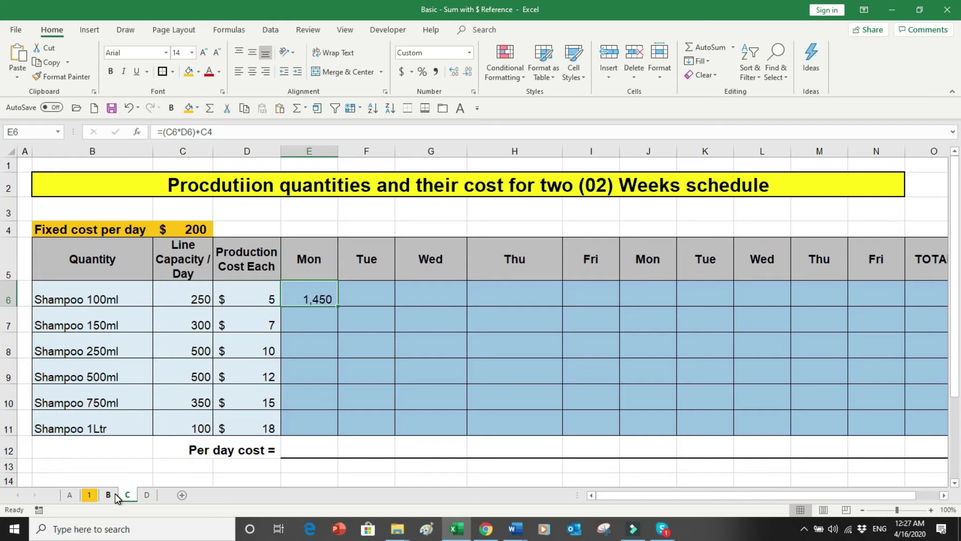
left_click(92, 495)
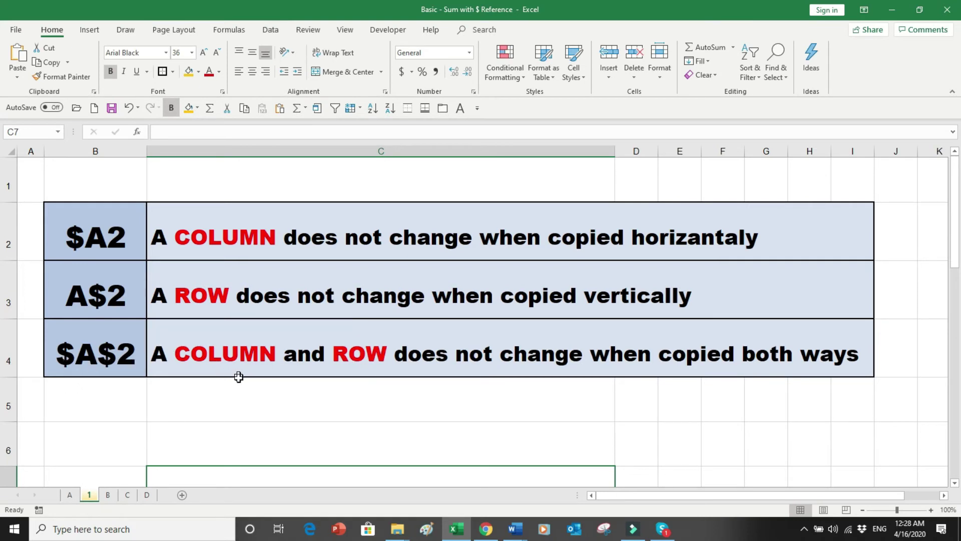
left_click(127, 494)
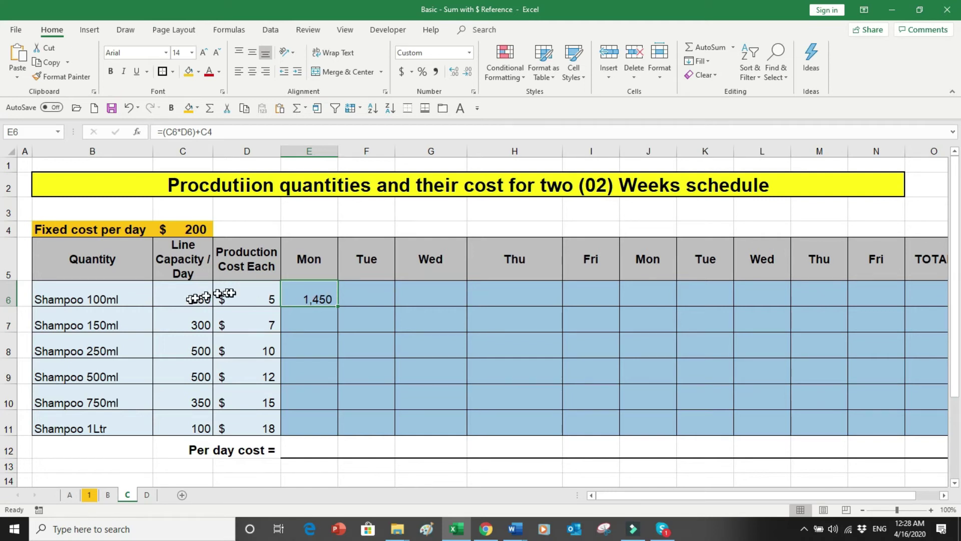
Edit the formula in E6 to =($C6*$D6)+$C$4, locking columns C and D and the fixed cost cell.
left_click(167, 133)
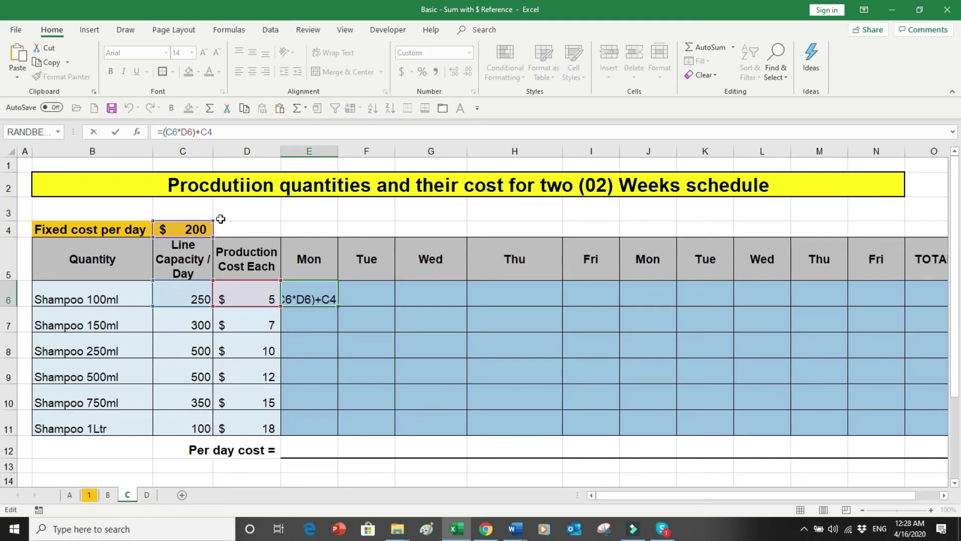
type("$")
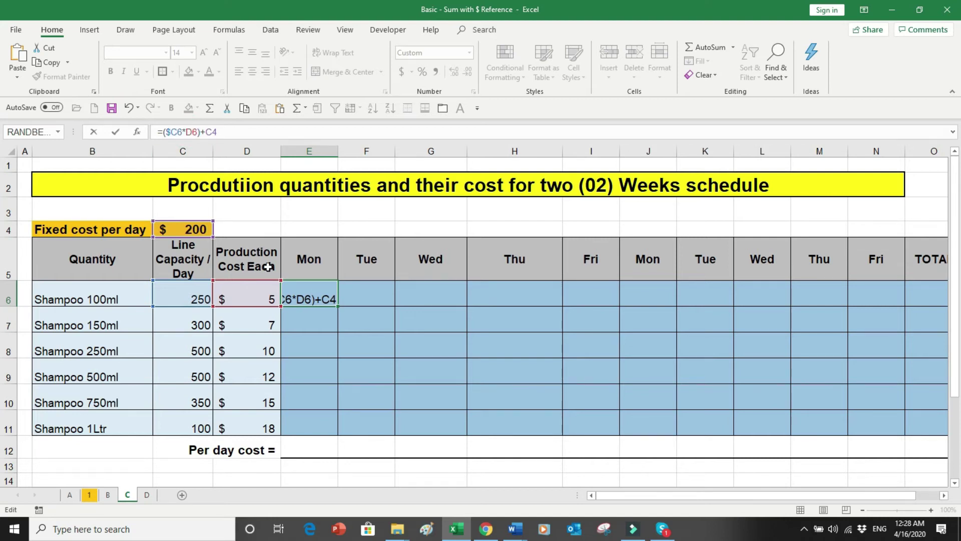
type("$")
type("$")
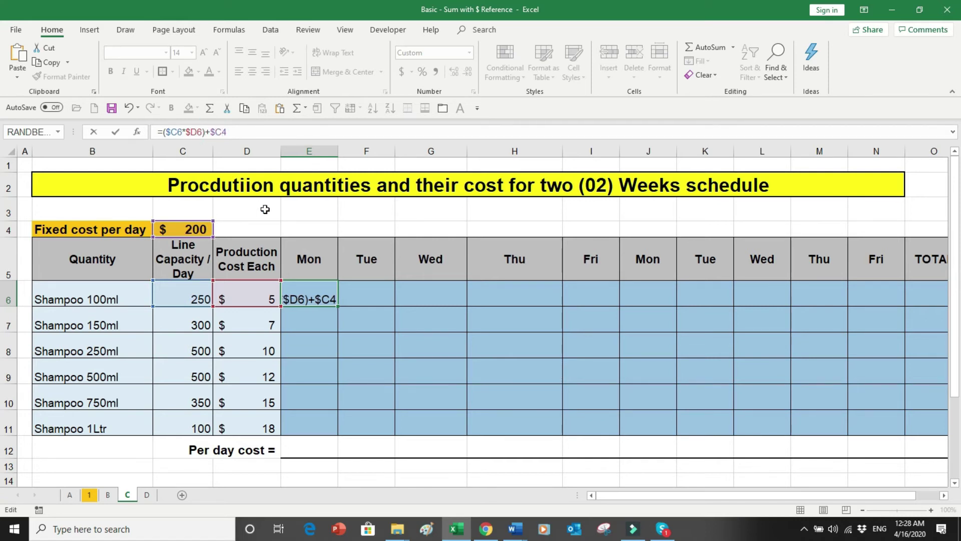
key("Right")
type("$")
Cycle the fixed cost reference in E6's formula through its mixed and relative forms back to $C$4.
key("shift+Left")
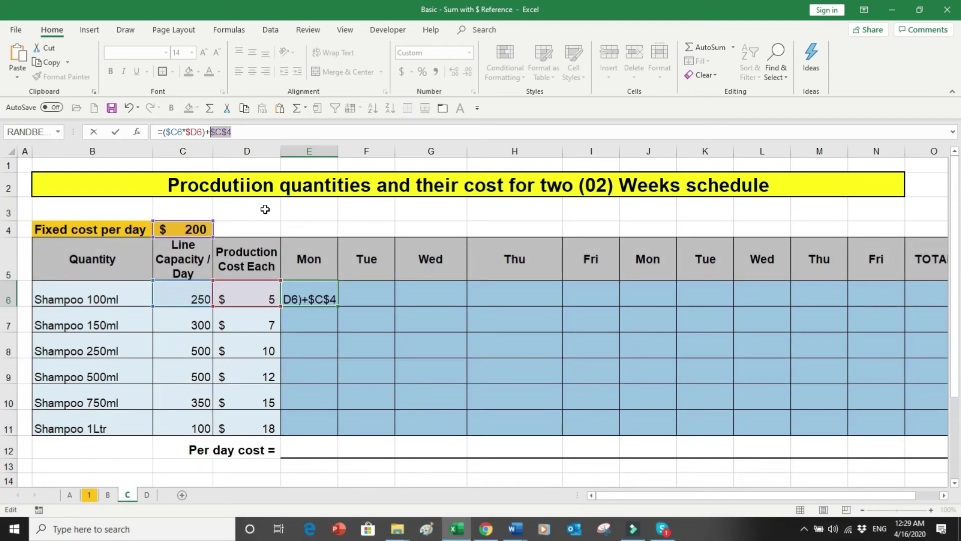
key("F4")
key("F4")
key("F4")
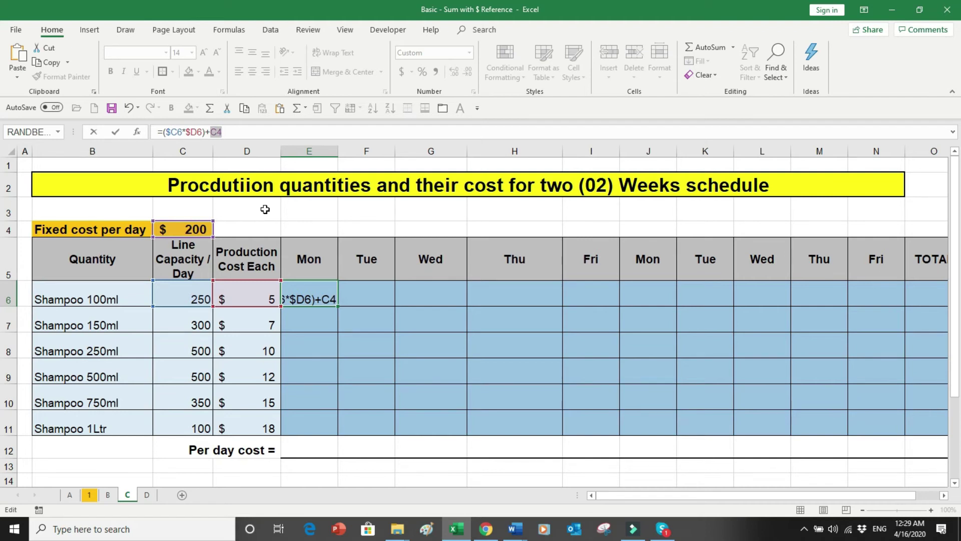
key("F4")
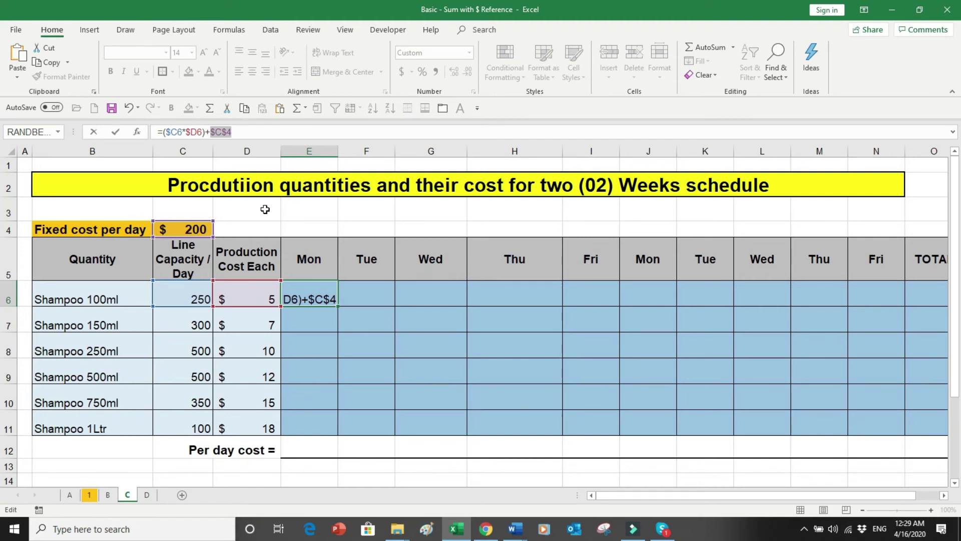
Confirm the formula =($C6*$D6)+$C$4 in E6 and copy it across row 6 through N6.
key("Return")
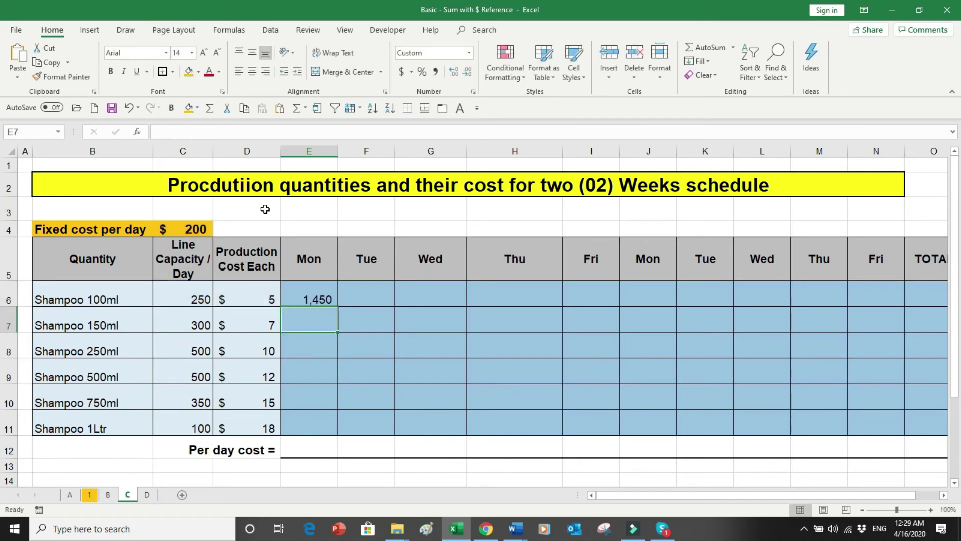
left_click(309, 297)
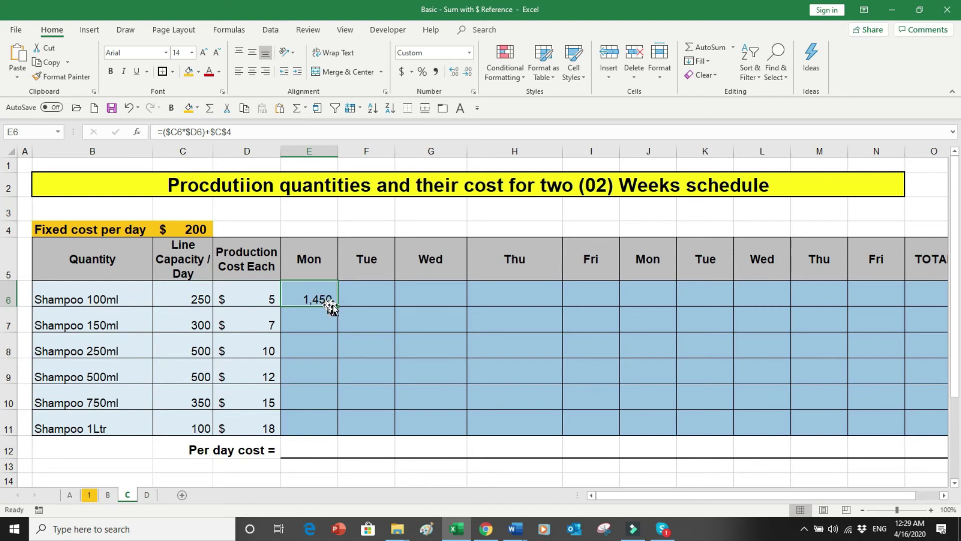
left_click_drag(340, 308, 884, 296)
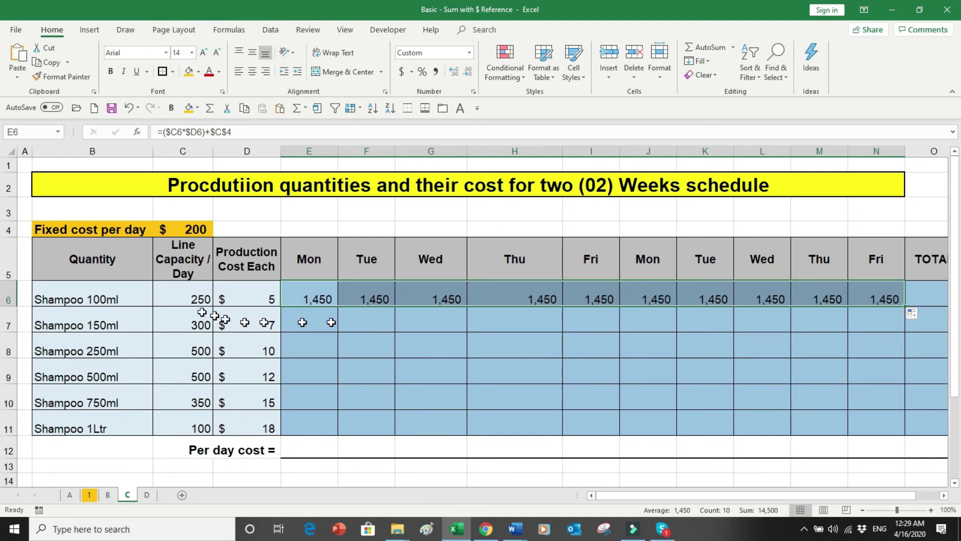
Copy the formulas in E6:N6 down through row 11 and check the Shampoo 250ml row against its capacity and unit cost.
left_click(179, 301)
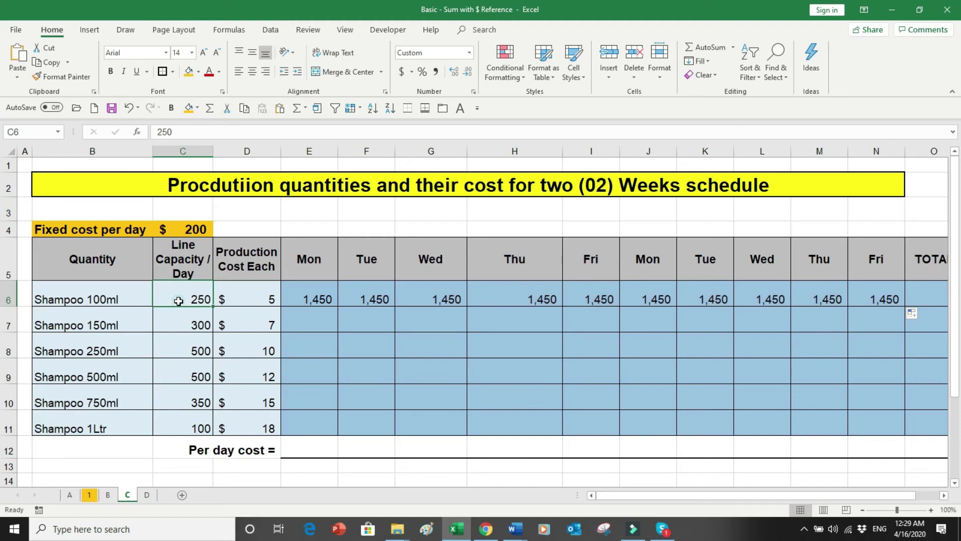
left_click(252, 299)
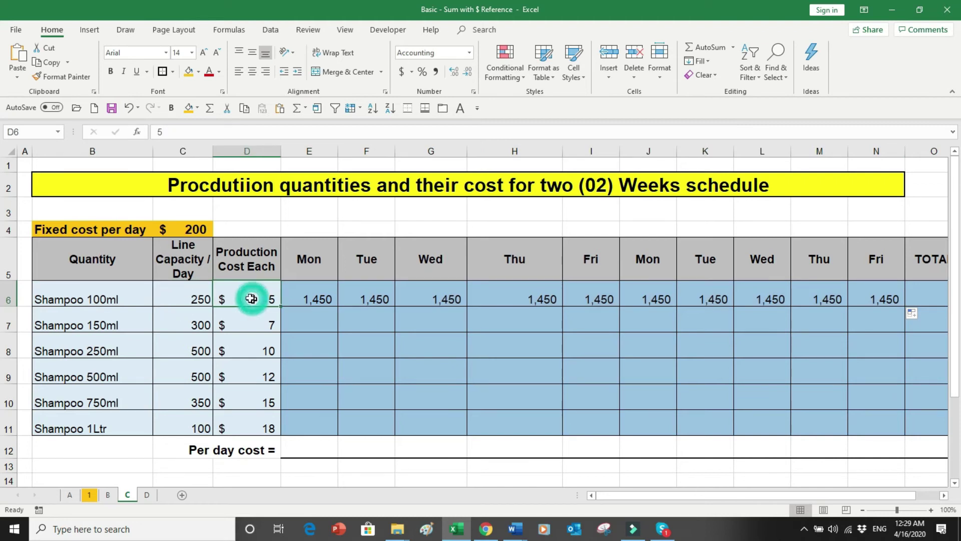
left_click_drag(310, 301, 854, 286)
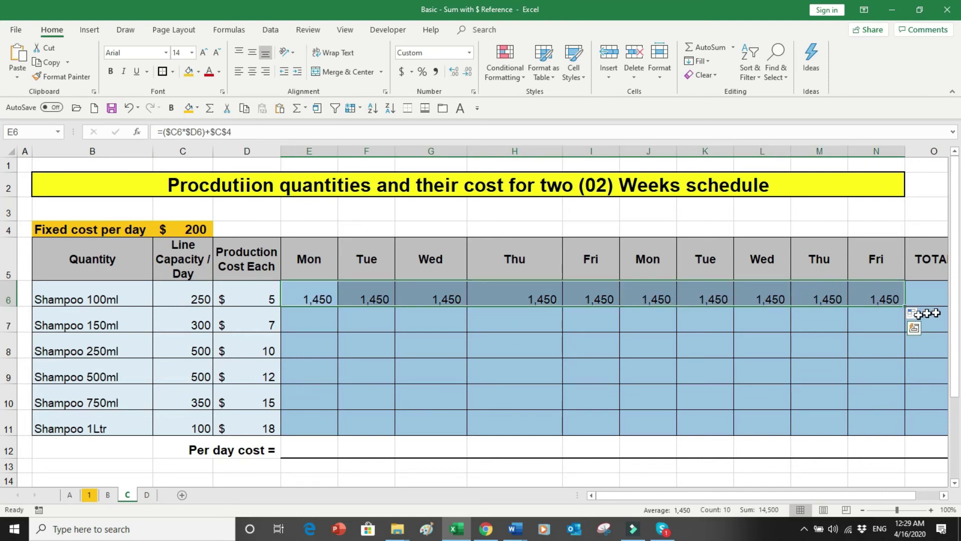
left_click_drag(905, 308, 890, 442)
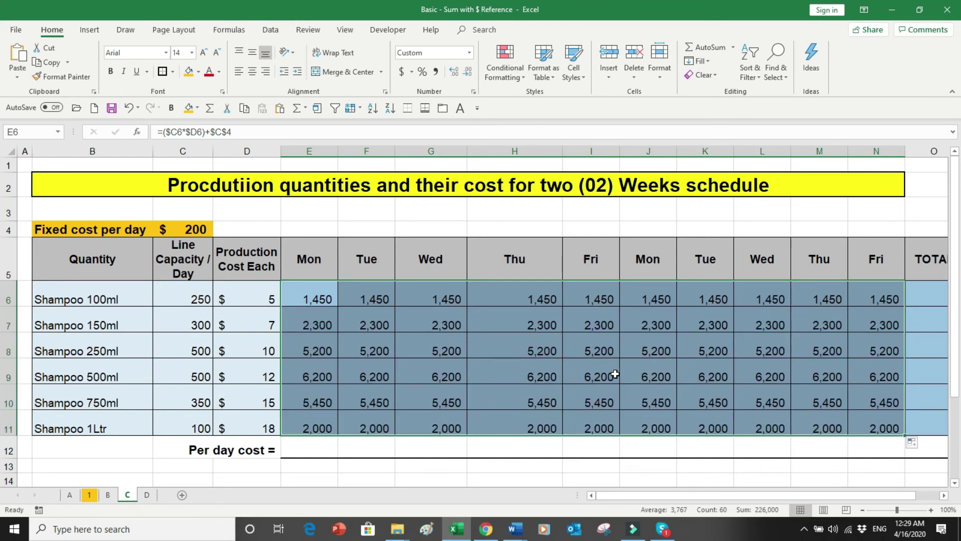
left_click(325, 349)
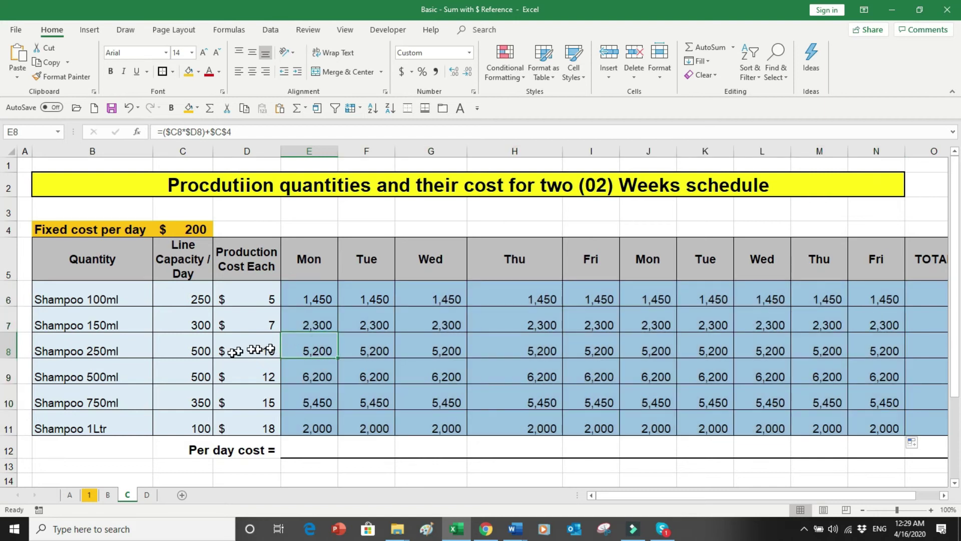
left_click(192, 349)
left_click(242, 351)
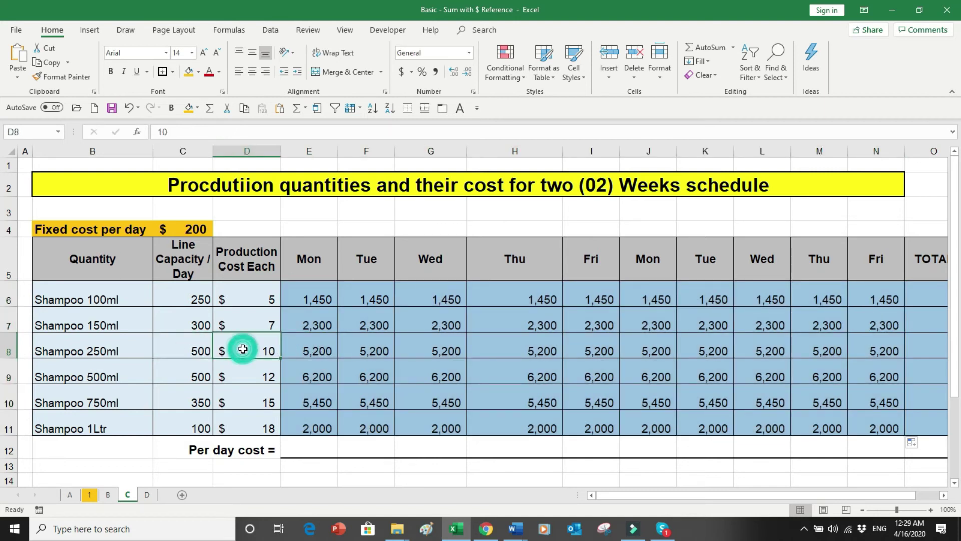
left_click_drag(304, 352, 829, 349)
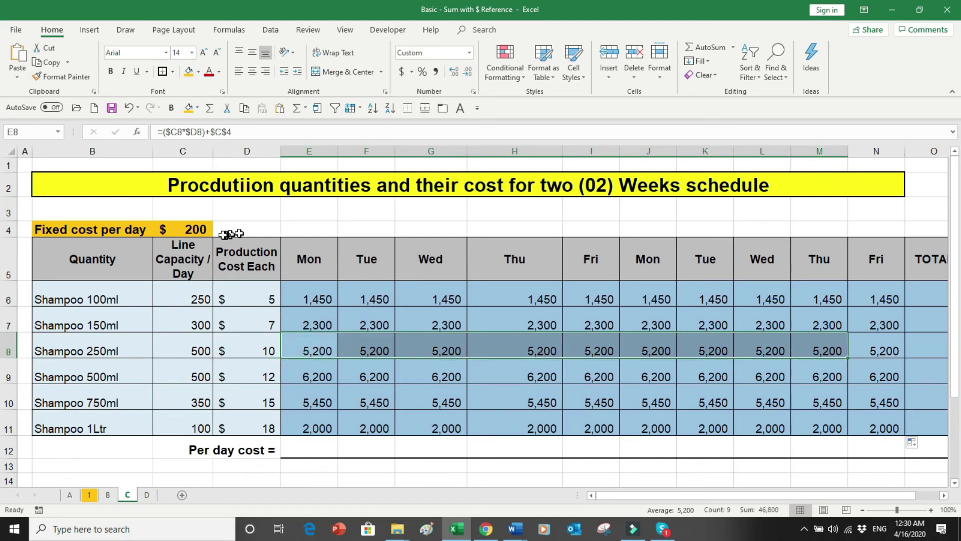
Sum E6:E11 in the per day cost cell E12 with AutoSum and copy the formula across to N12.
left_click(318, 446)
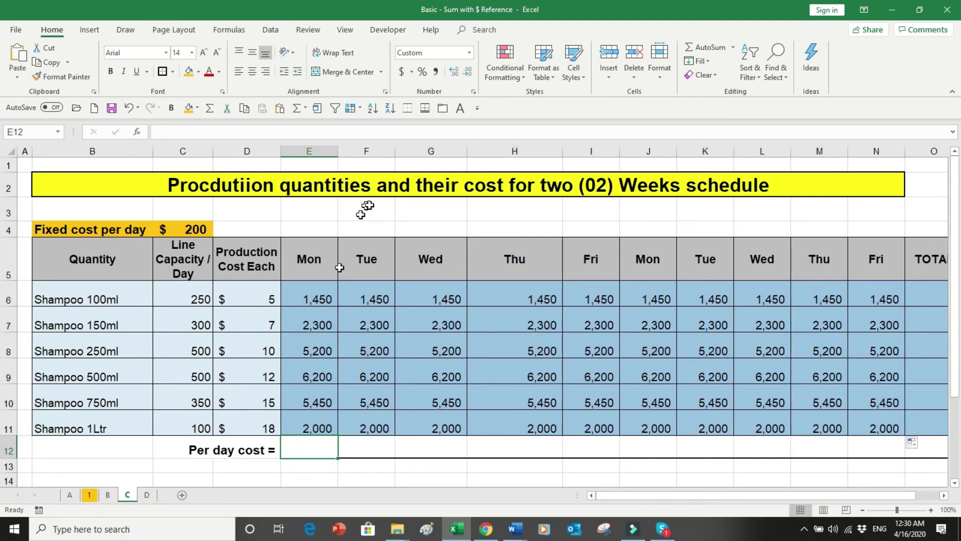
left_click(697, 49)
left_click(697, 49)
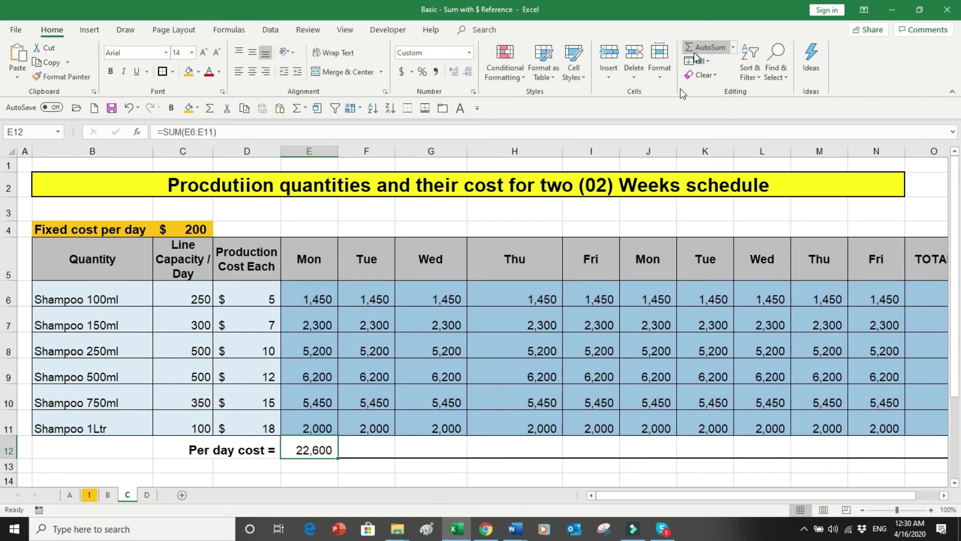
left_click_drag(338, 460, 882, 453)
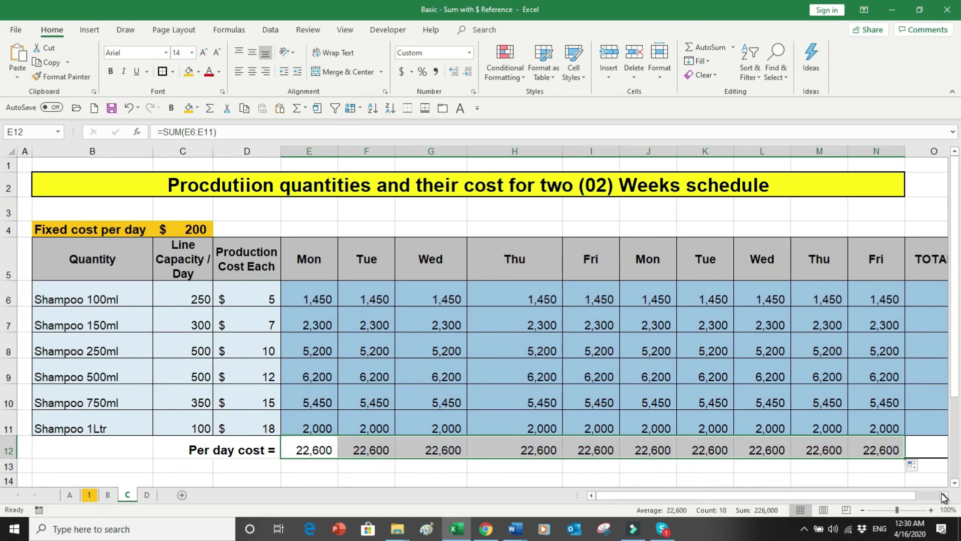
Total the daily costs E6:N6 in O6 with AutoSum and copy the formula down the TOTAL column to O12.
left_click(943, 497)
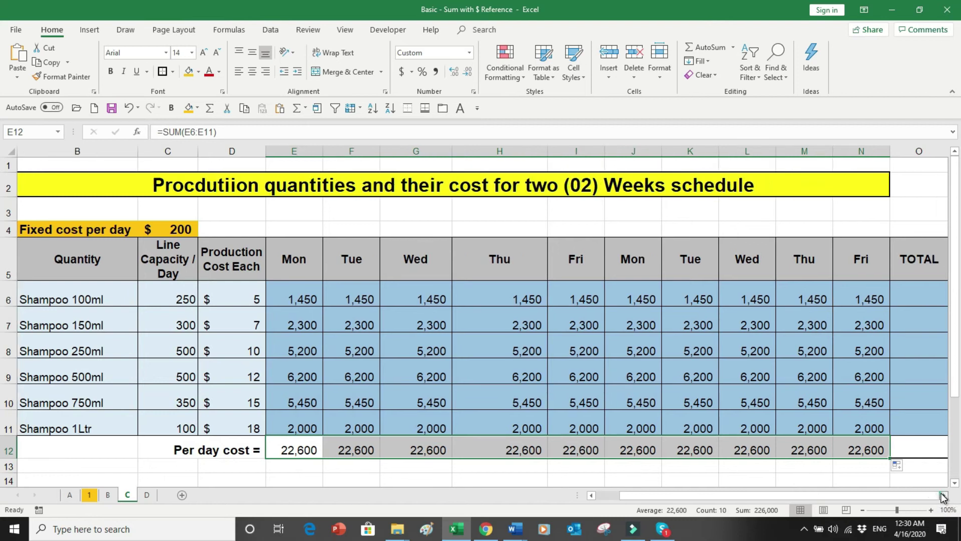
left_click(943, 497)
left_click(944, 497)
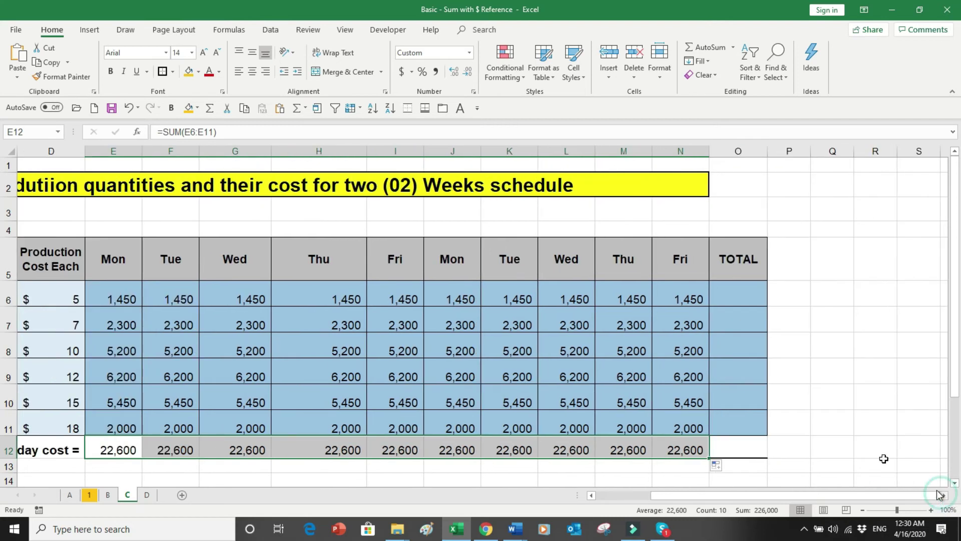
left_click(732, 299)
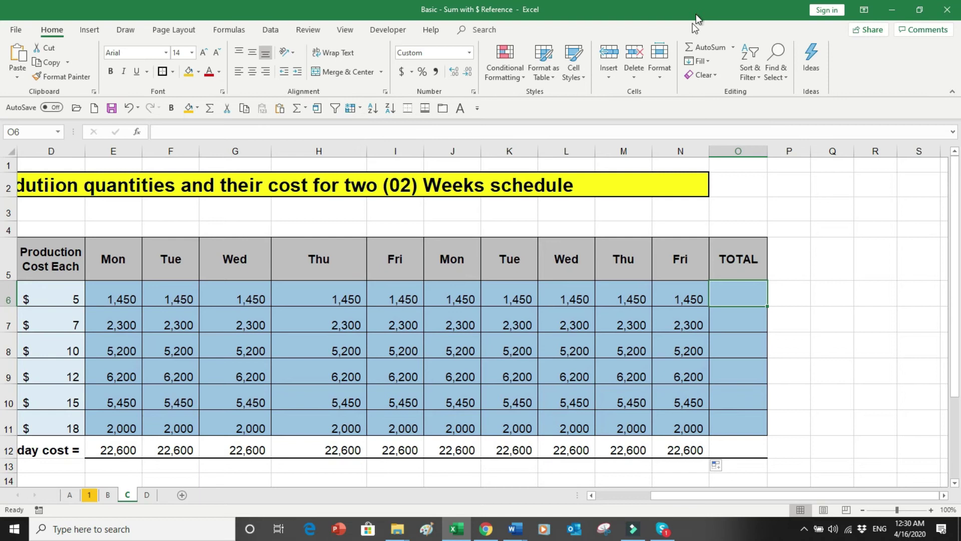
left_click(693, 46)
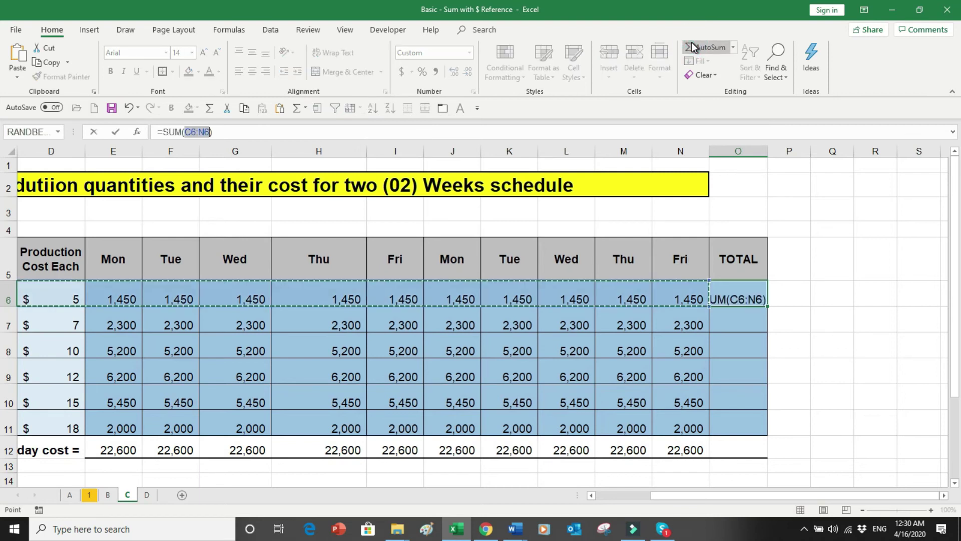
left_click(676, 300)
left_click_drag(675, 300, 136, 295)
key("Return")
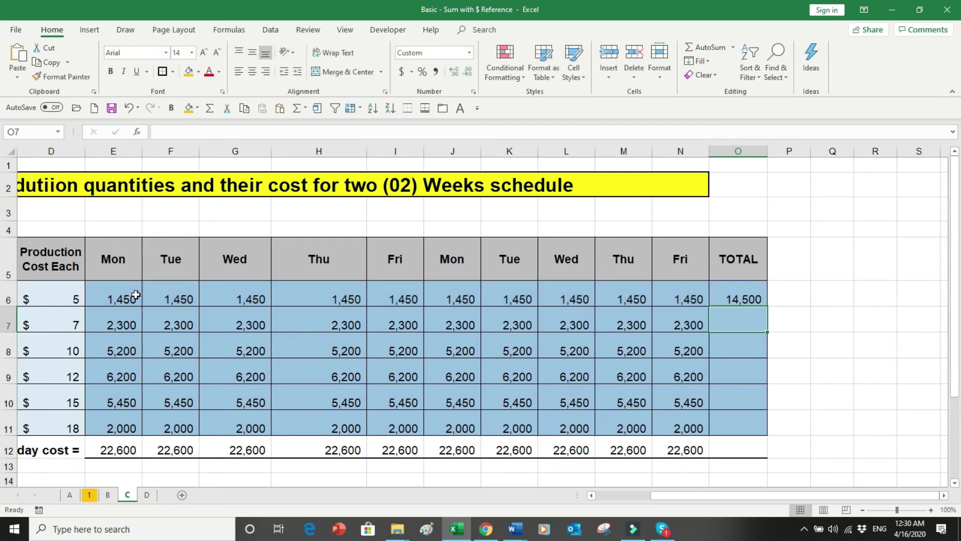
left_click(728, 301)
left_click_drag(767, 306, 764, 462)
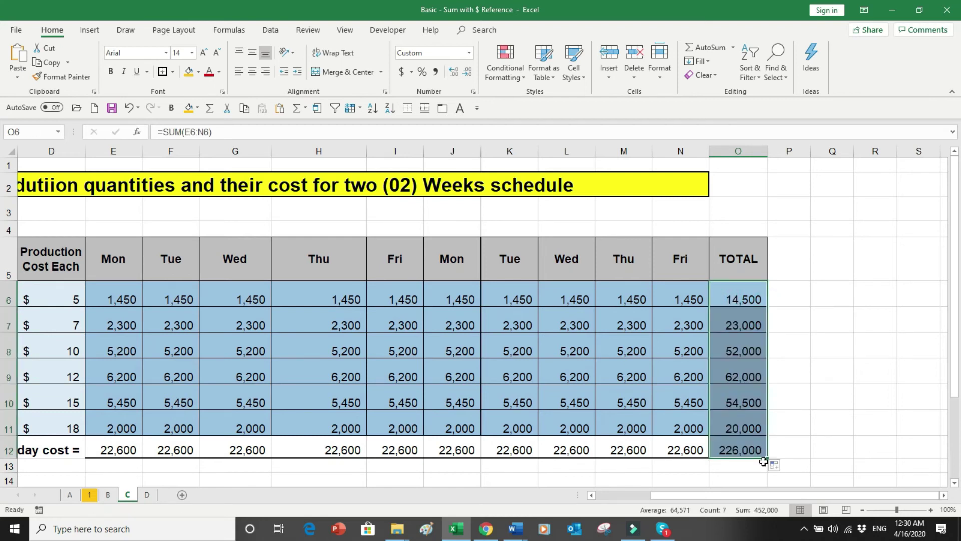
Narrow the first week's Thu column H so the schedule fits on screen through the TOTAL column.
key("Left")
key("Left")
key("Left")
key("Left")
key("Left")
key("Left")
key("Left")
key("Left")
key("Left")
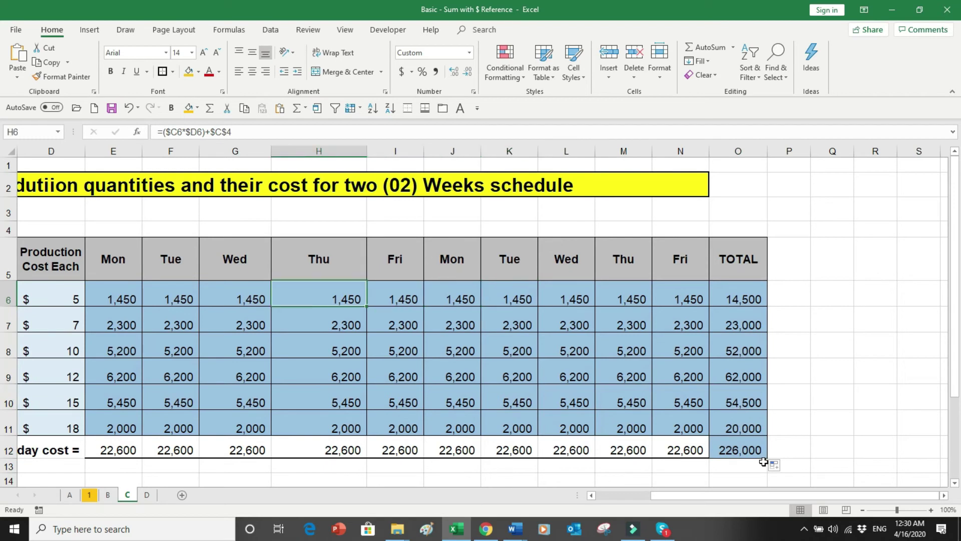
key("Left")
key("Left")
key("Left")
key("Left")
key("Left")
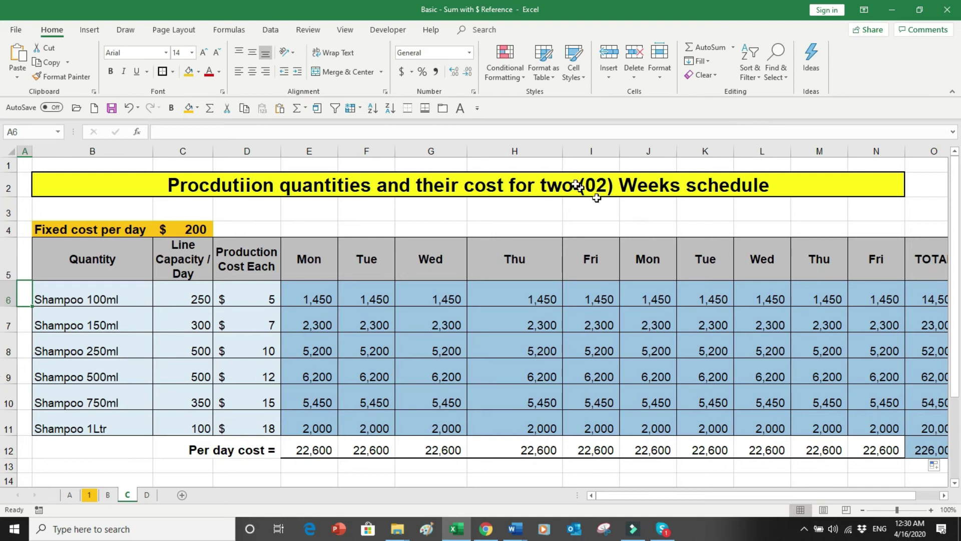
left_click_drag(563, 152, 537, 159)
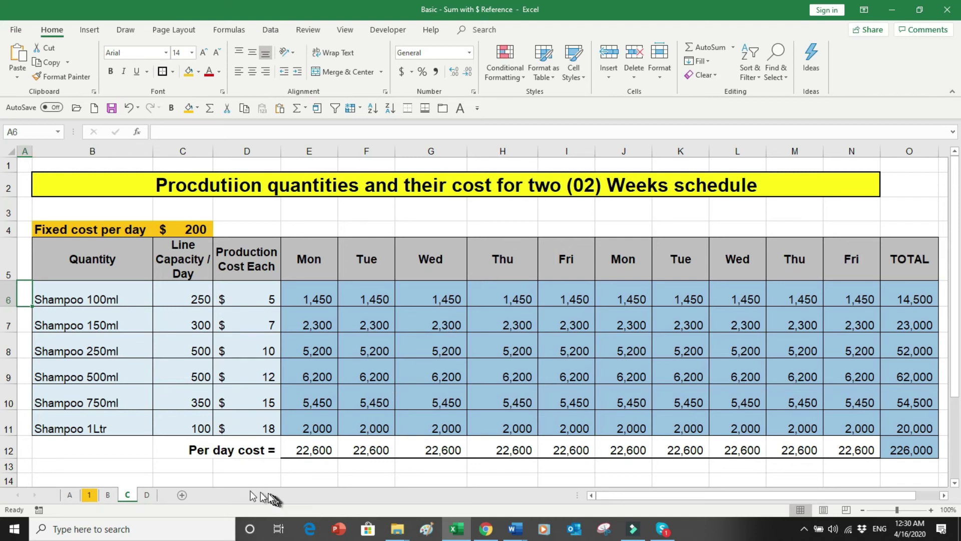
Open sheet D and review its SKU list, December quantities and monthly increase percentages for January to March.
left_click(147, 496)
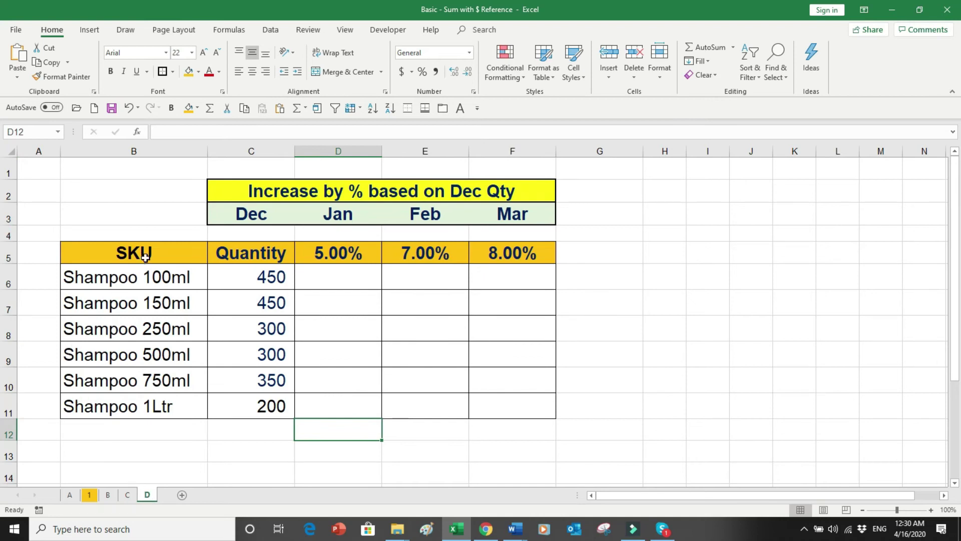
left_click_drag(142, 274, 139, 403)
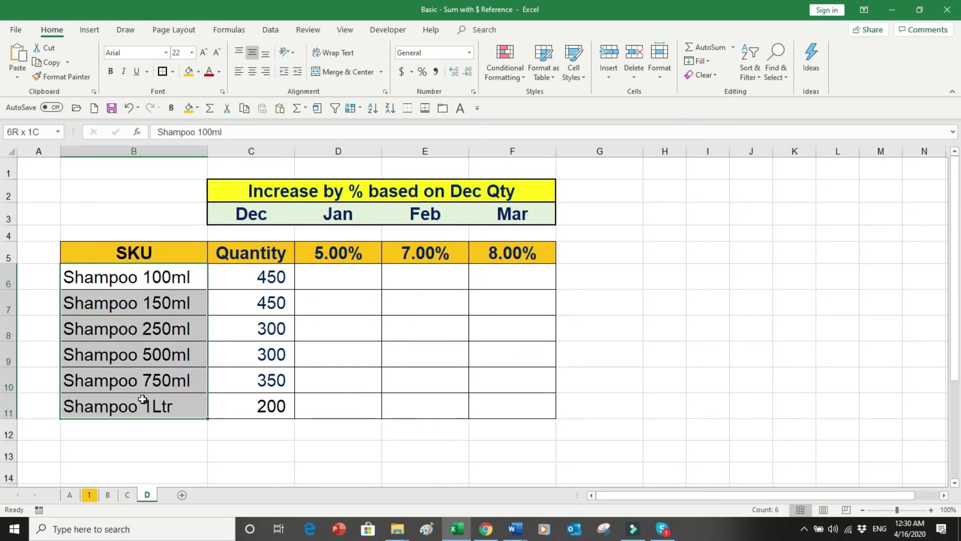
left_click_drag(252, 216, 256, 436)
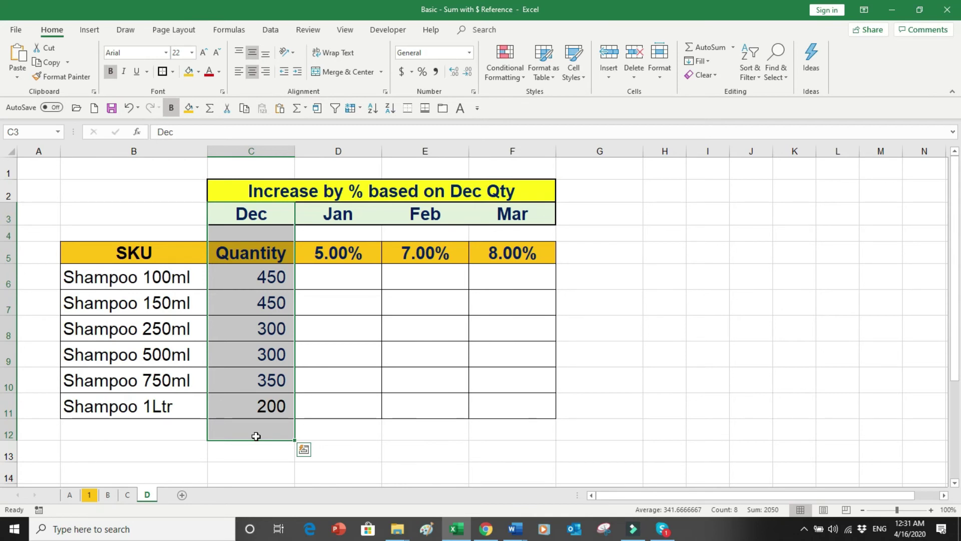
left_click(362, 253)
left_click_drag(362, 254, 657, 248)
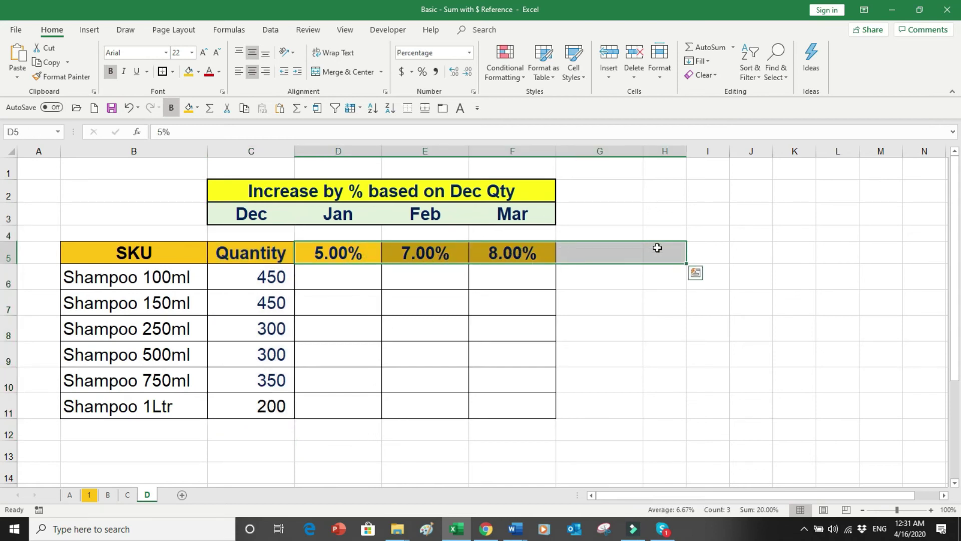
left_click(357, 282)
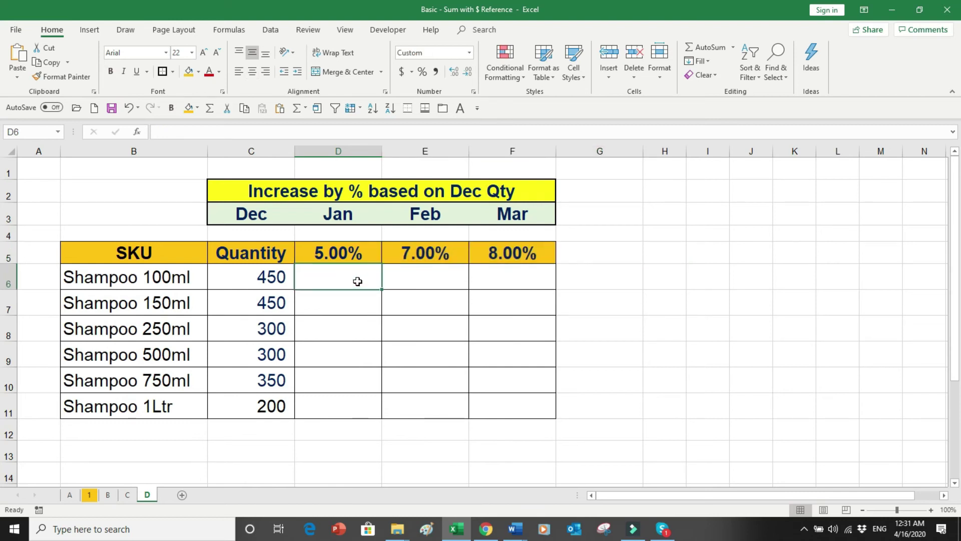
left_click(331, 254)
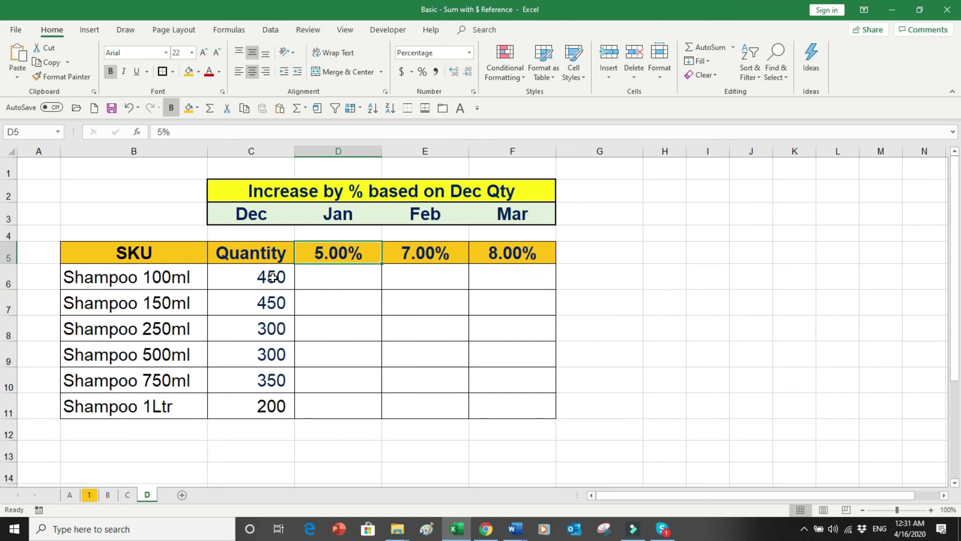
left_click(343, 275)
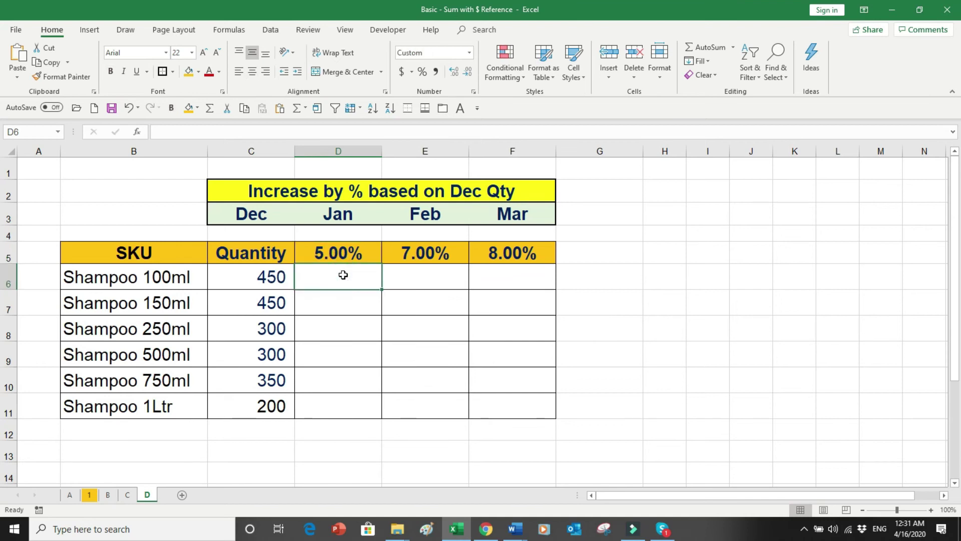
left_click(280, 276)
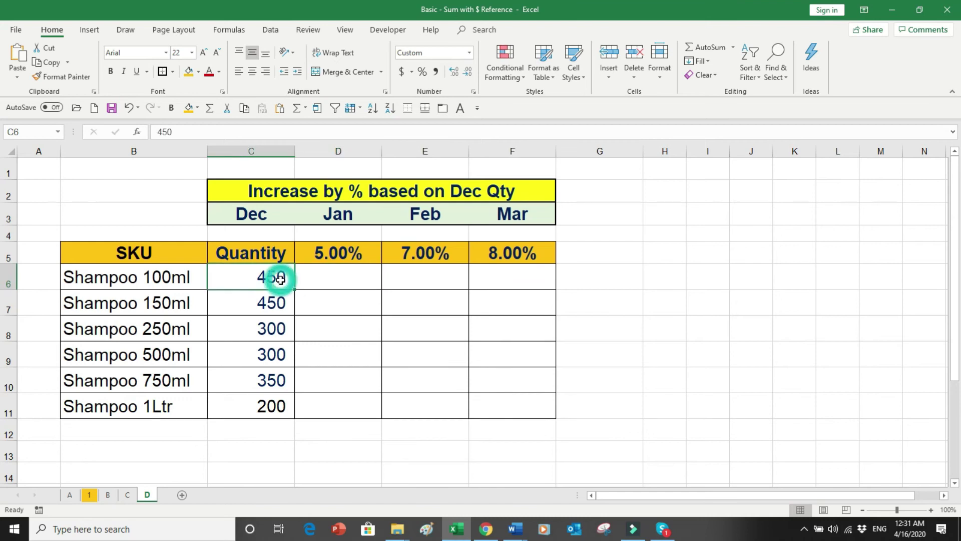
Enter the January increase formula =(C6*D5)+C6 for Shampoo 100ml in D6.
left_click(333, 280)
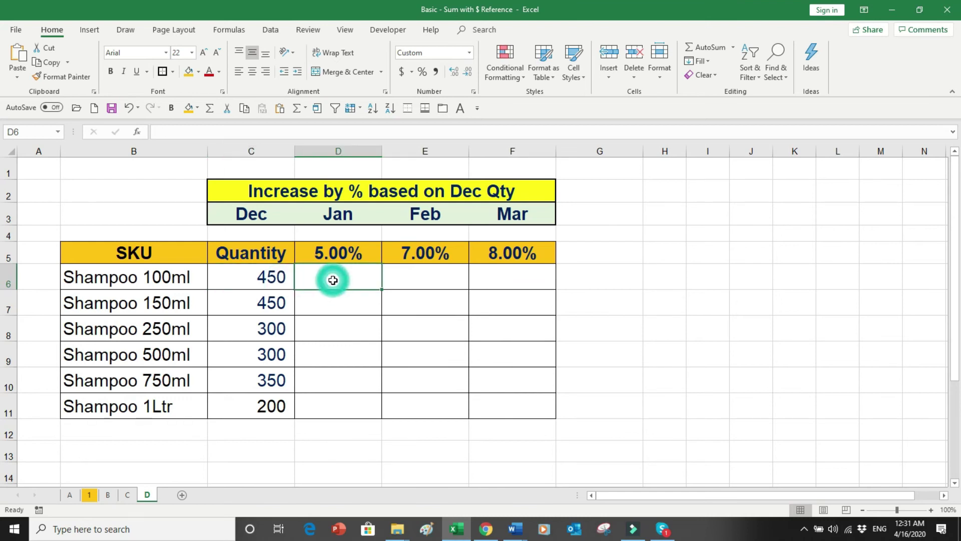
type("=(")
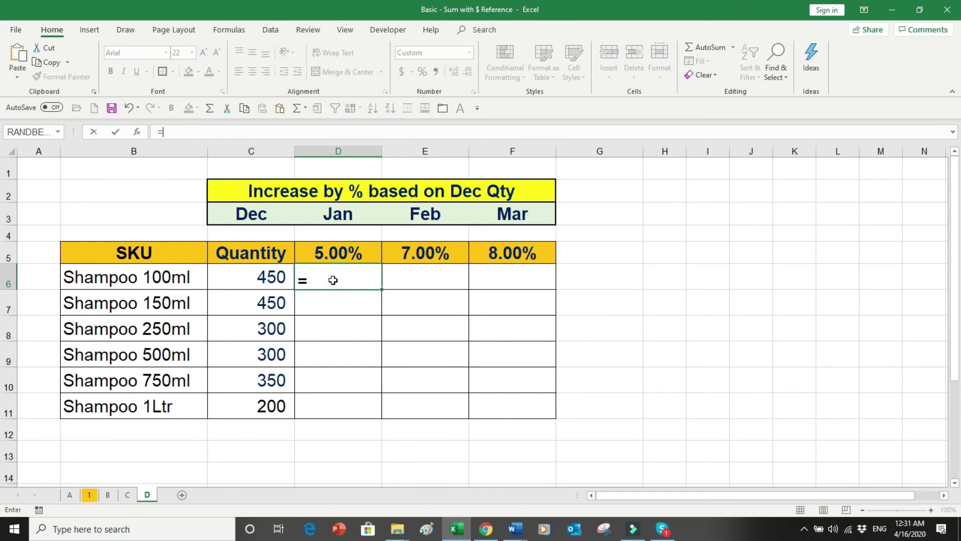
left_click(281, 276)
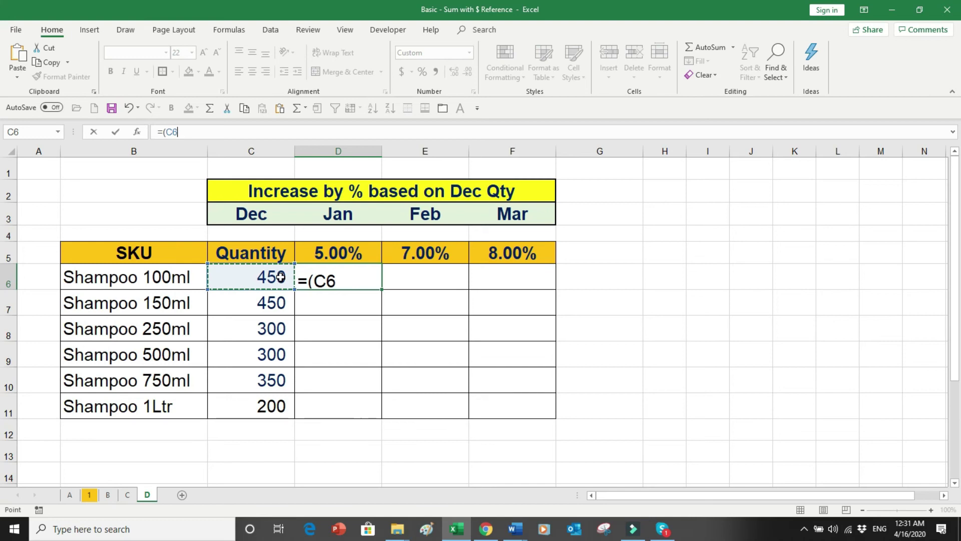
type("*")
left_click(325, 252)
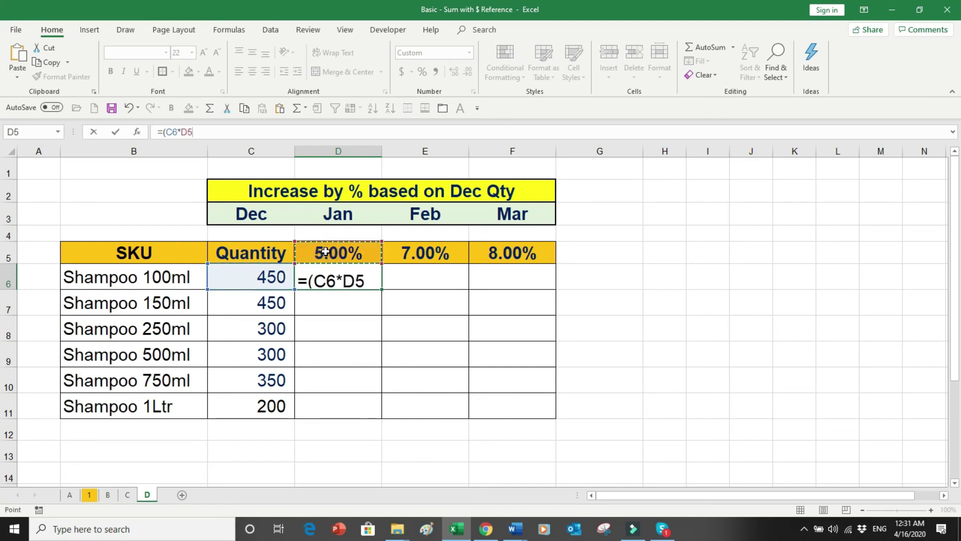
type(")+")
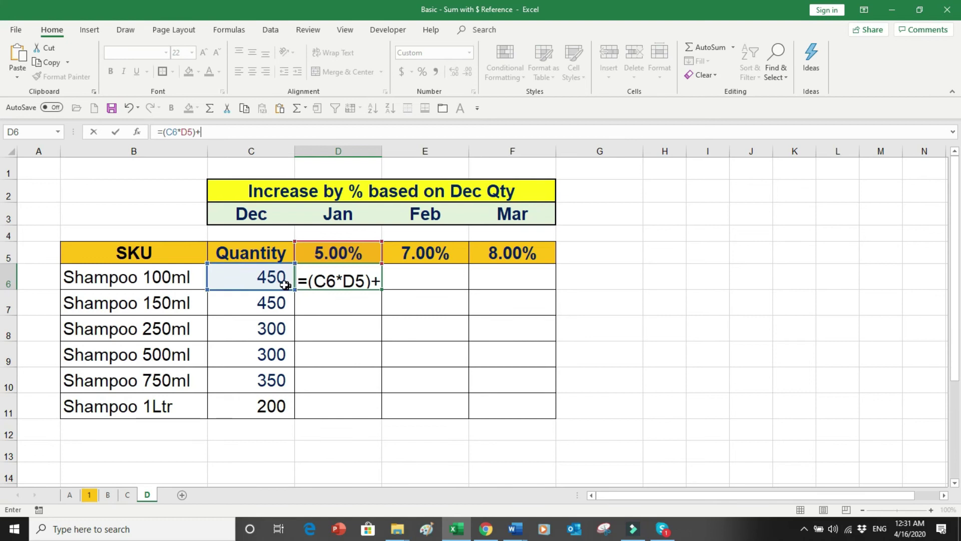
left_click(271, 274)
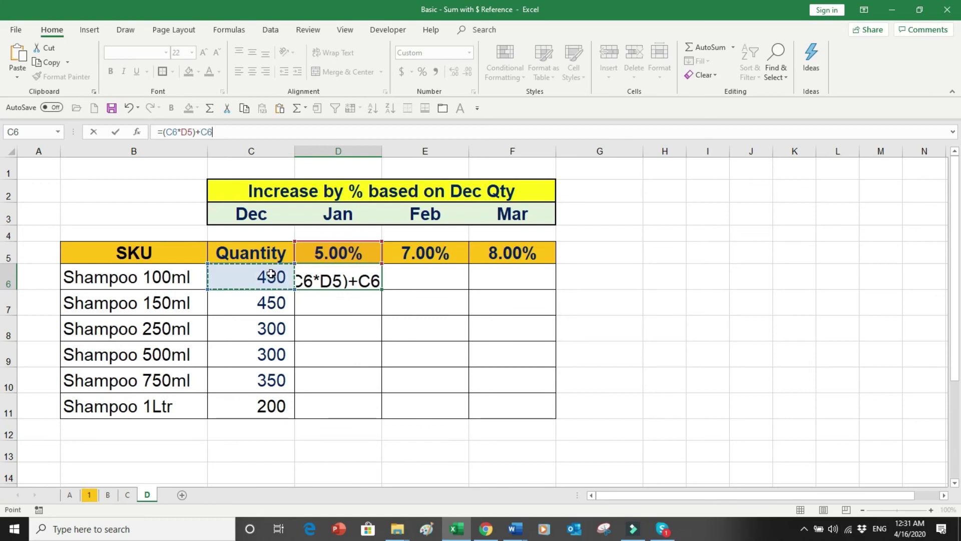
key("Return")
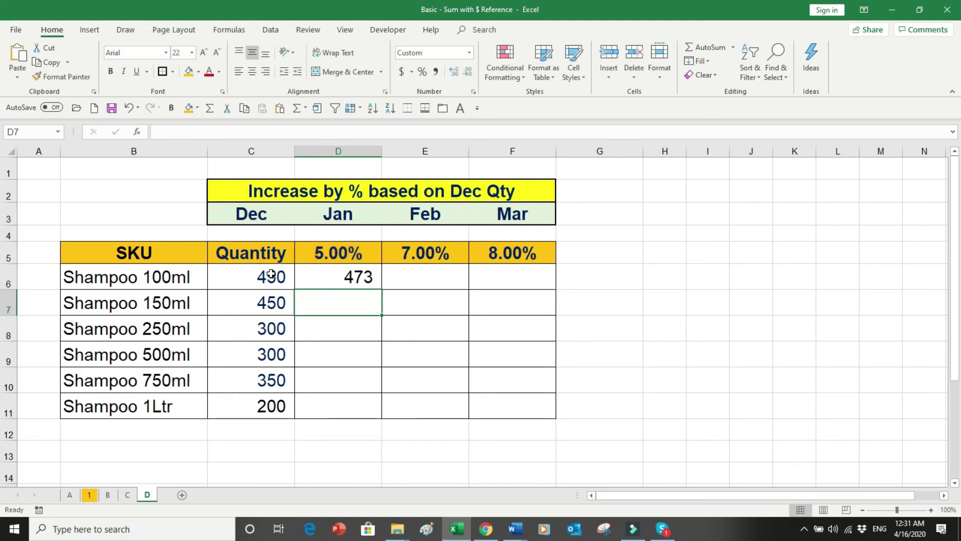
Add $ references to the D6 formula to make it =($C6*$D$5)+$C6 and copy it across to F6.
left_click(321, 281)
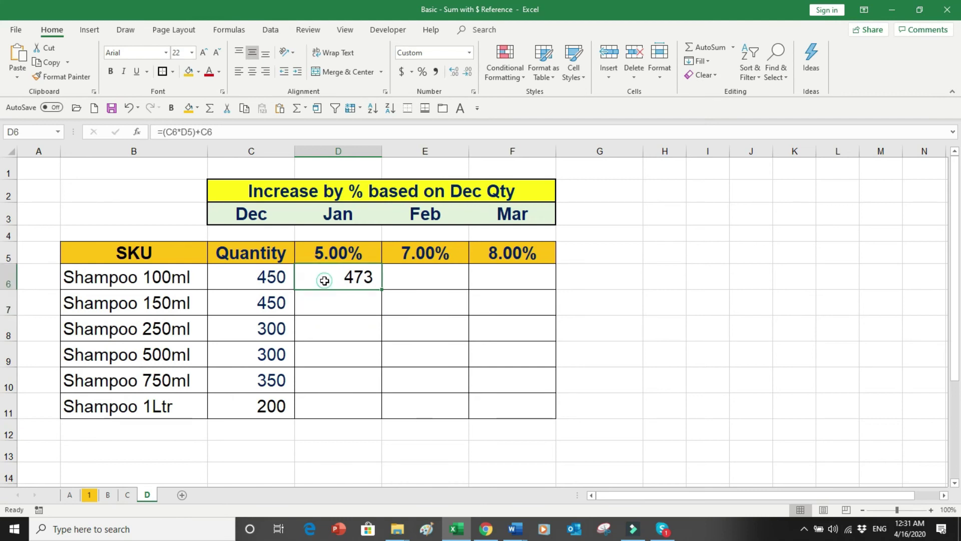
left_click(338, 280)
left_click(338, 281)
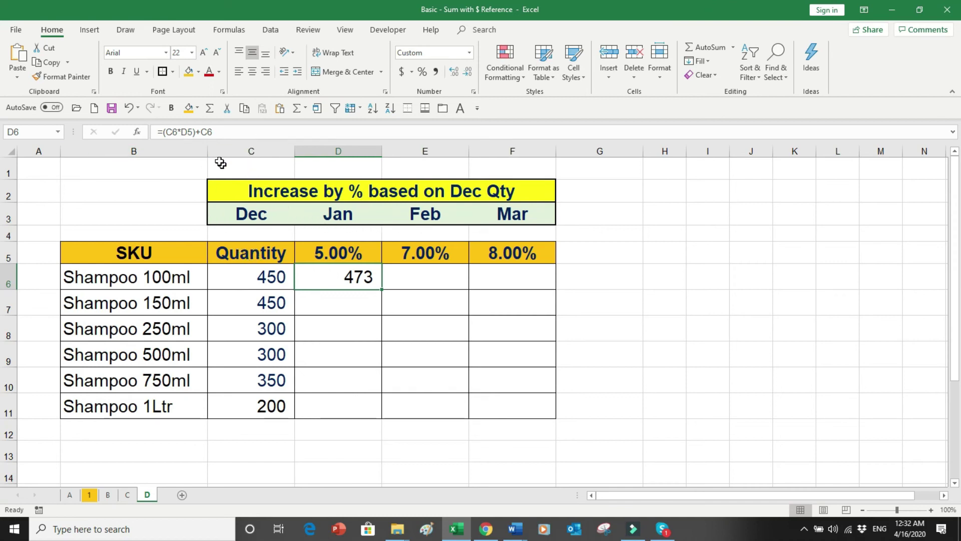
left_click(169, 132)
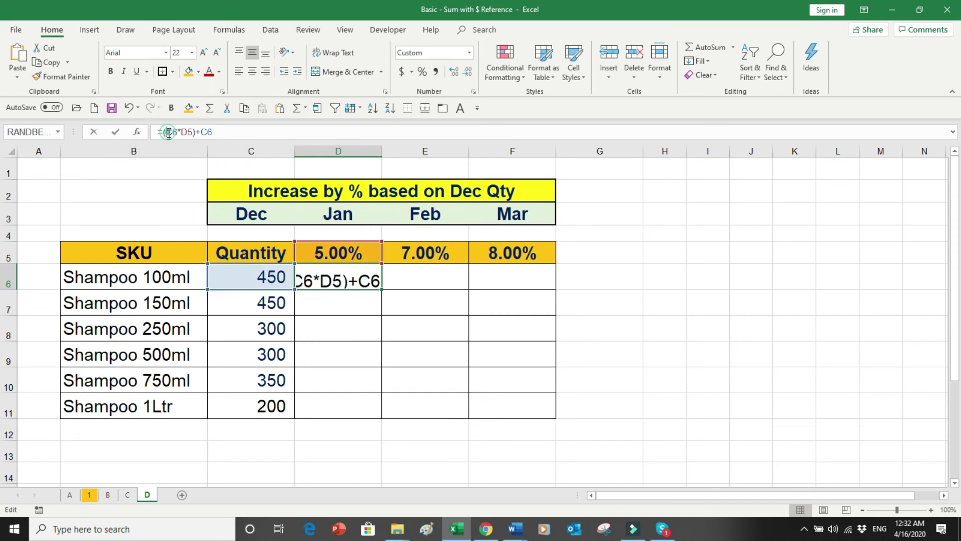
type("$")
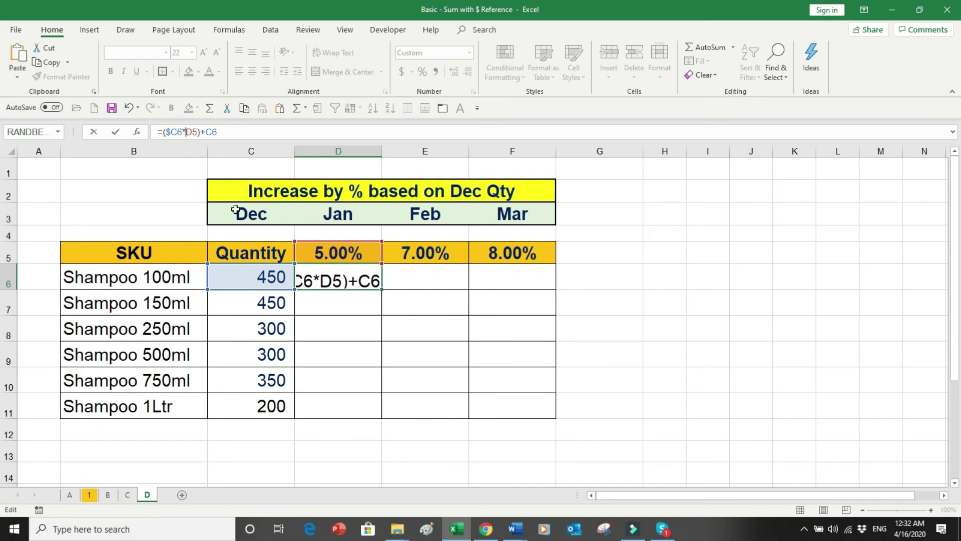
type("$")
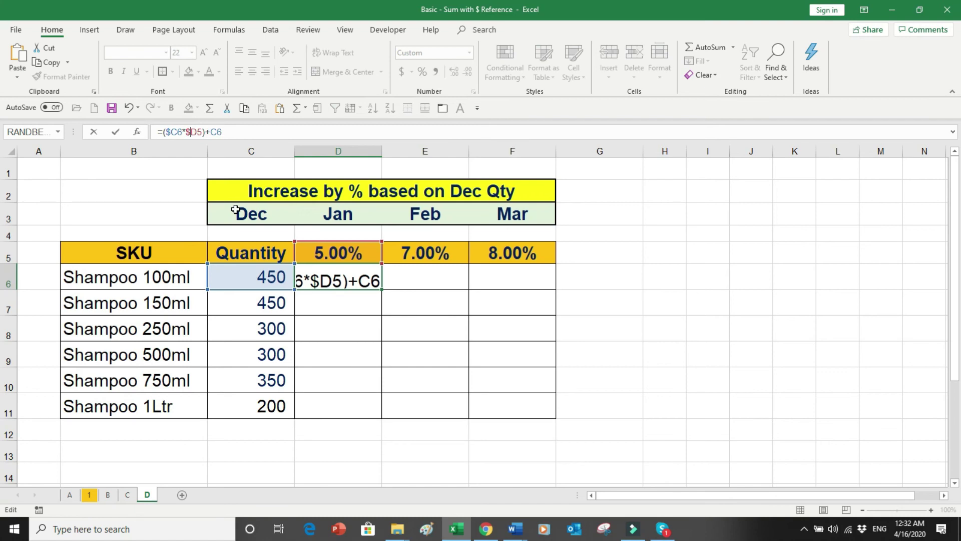
left_click(198, 135)
type("$")
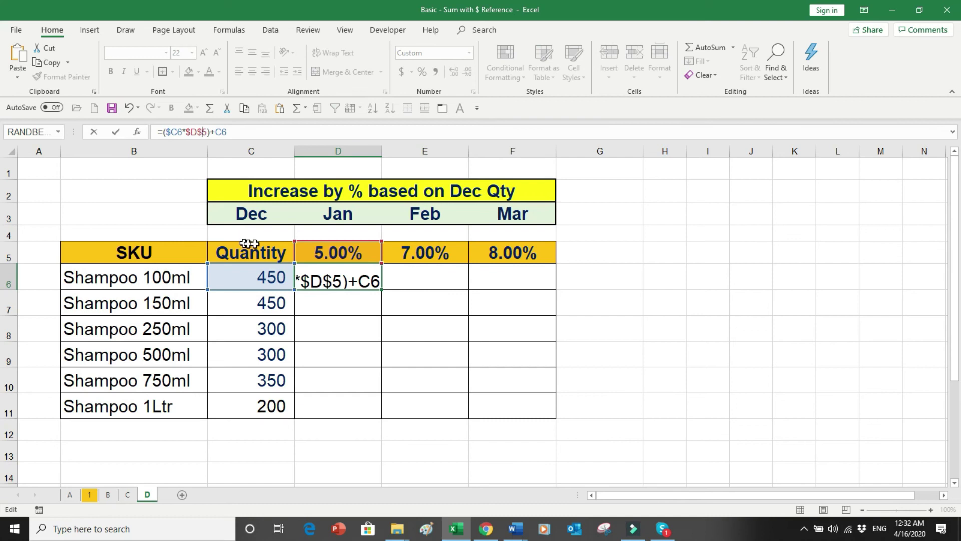
left_click(218, 132)
type("$")
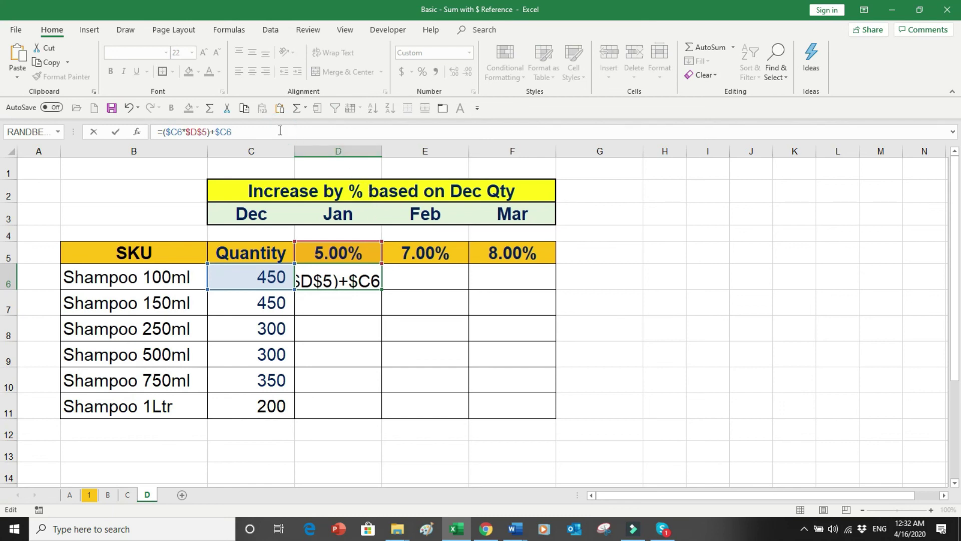
key("Return")
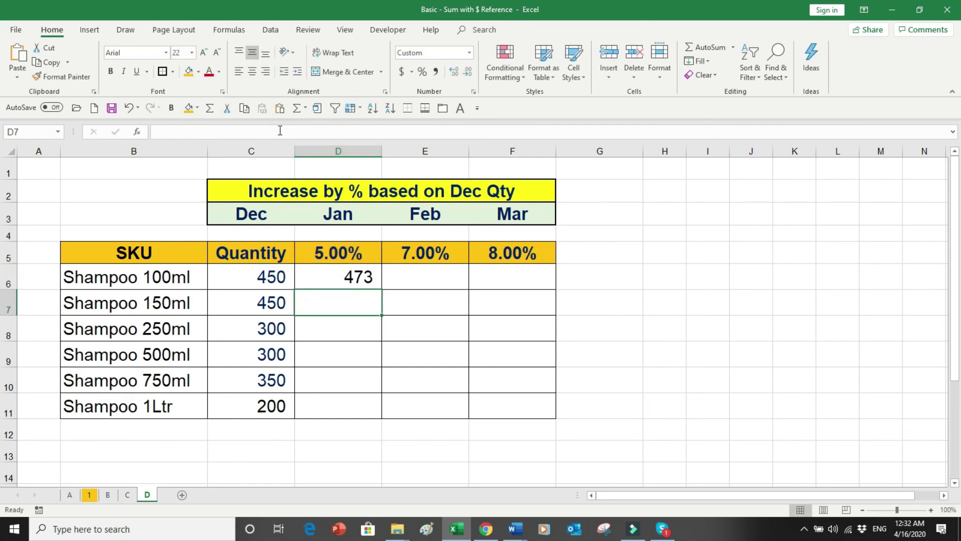
left_click(345, 281)
left_click_drag(381, 289, 516, 286)
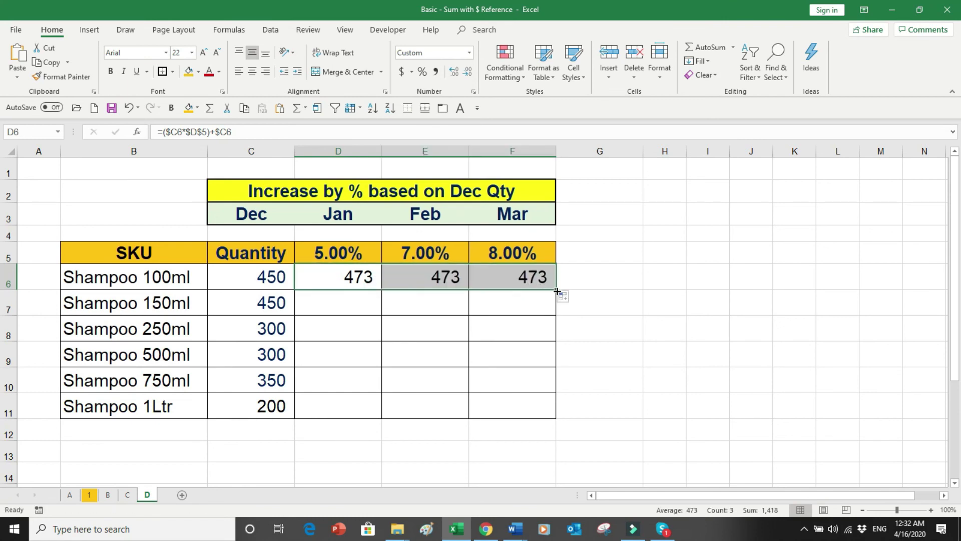
Unlock the percentage column so D6 reads =($C6*D$5)+$C6, and copy the formula across to F6 and down to row 11.
left_click(353, 279)
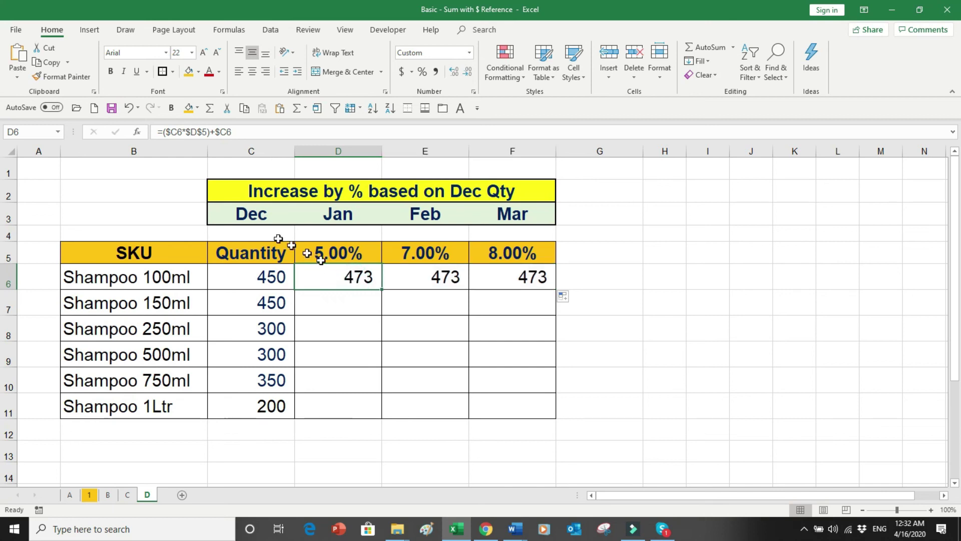
left_click(190, 135)
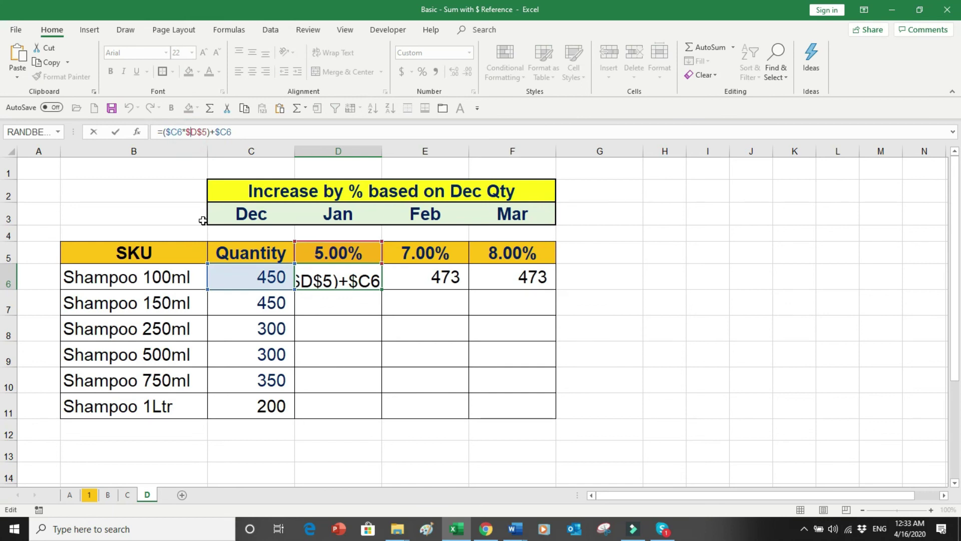
key("Return")
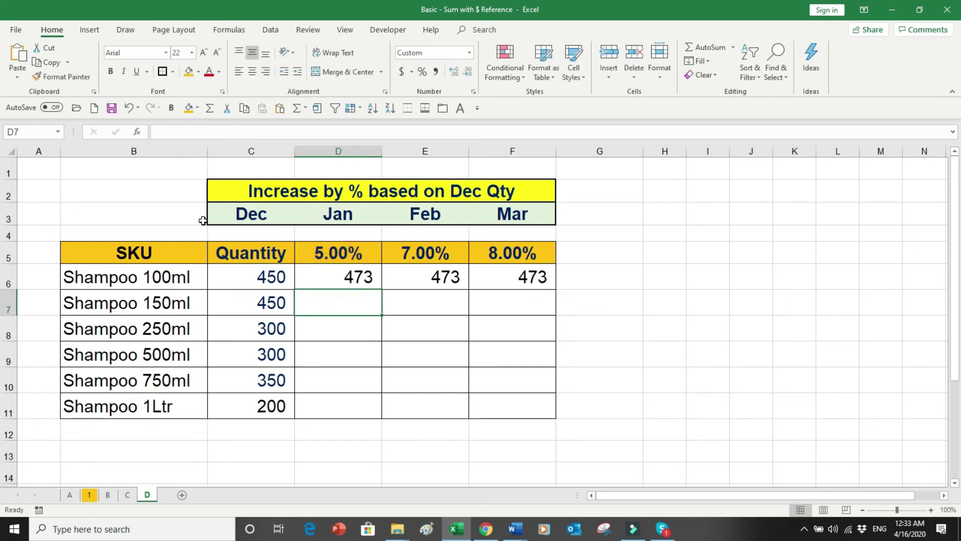
left_click(341, 275)
left_click_drag(382, 292, 521, 305)
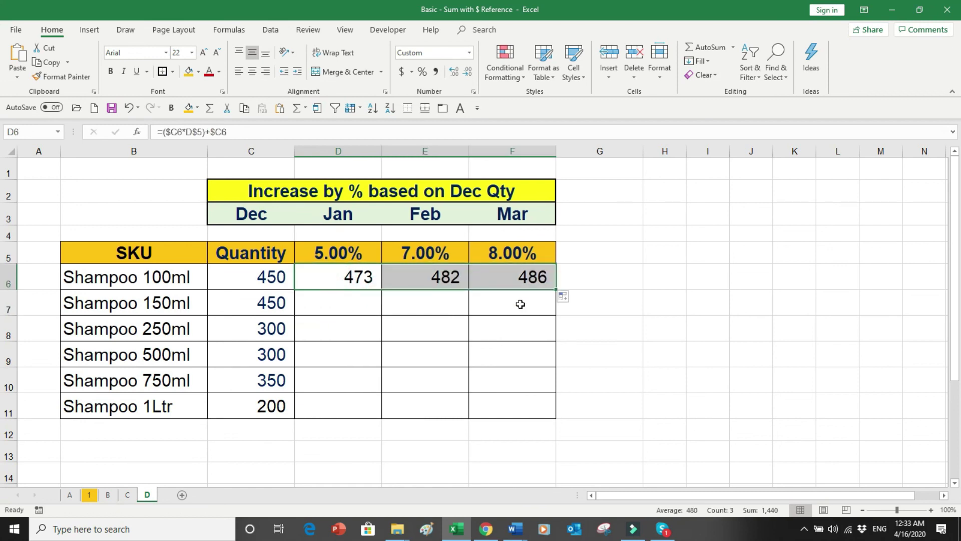
double_click(559, 290)
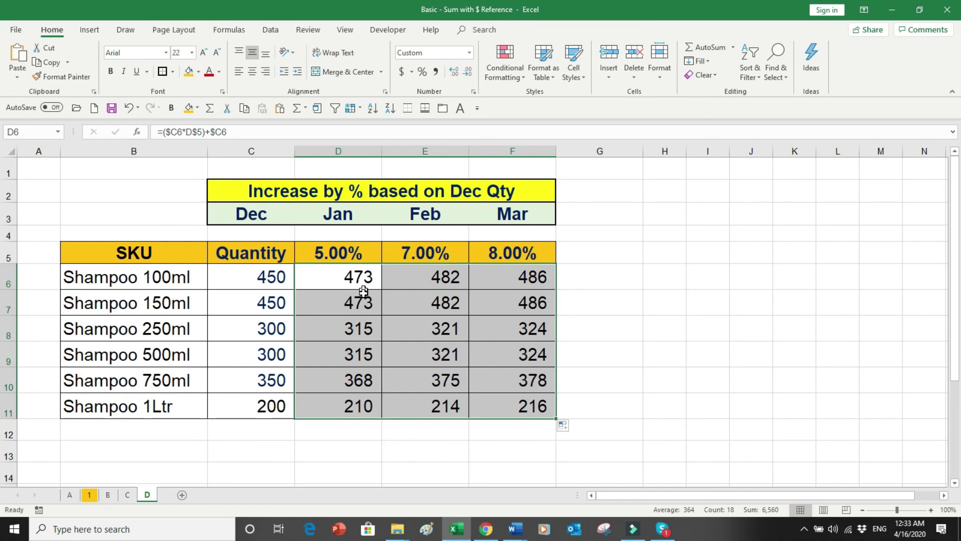
Check the cell references used by the formulas in E6, D8, F9 and D11, and open the $ reference rules on sheet 1.
left_click(440, 277)
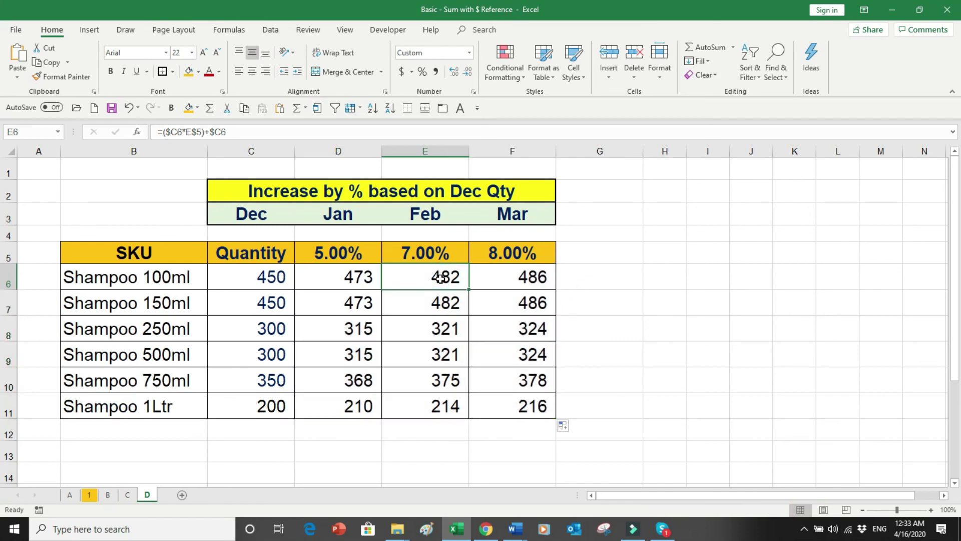
key("F2")
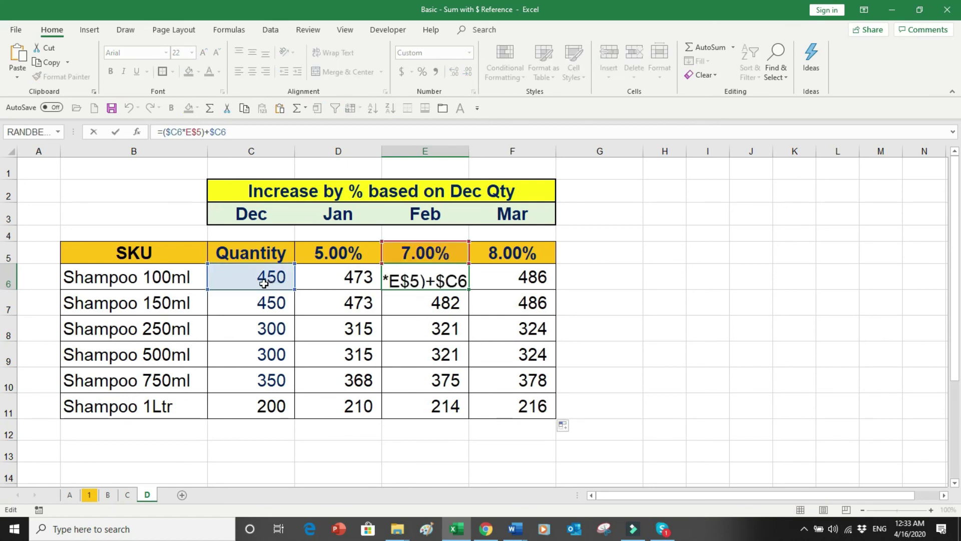
key("Escape")
left_click(352, 329)
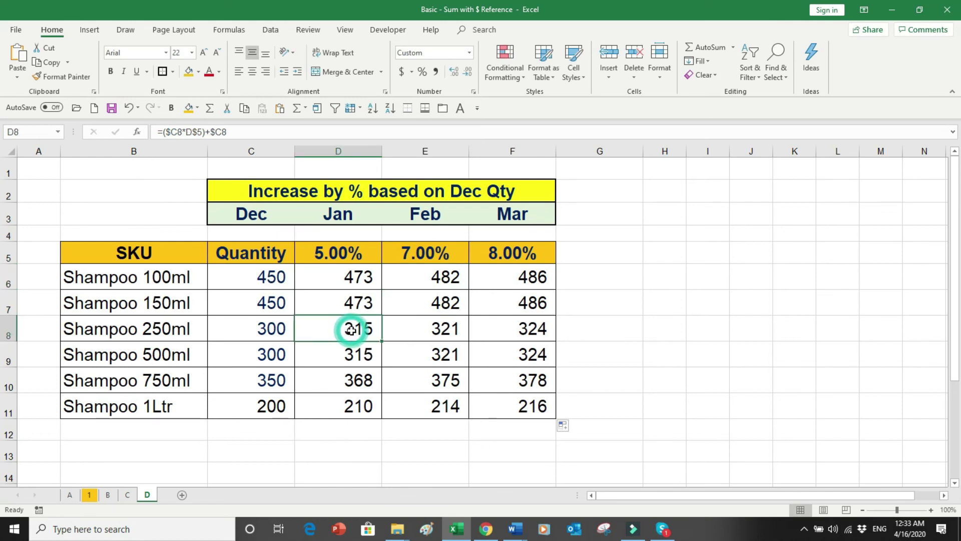
key("F2")
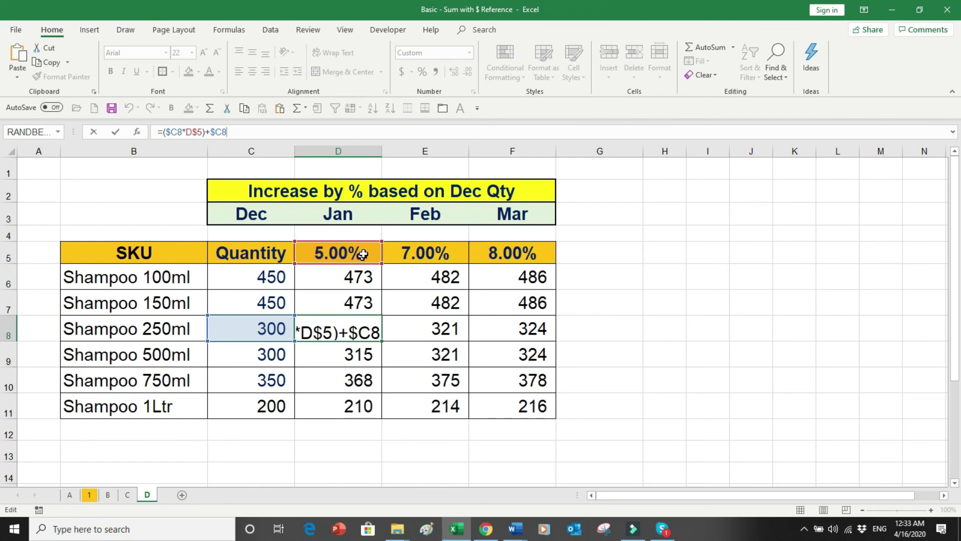
key("Escape")
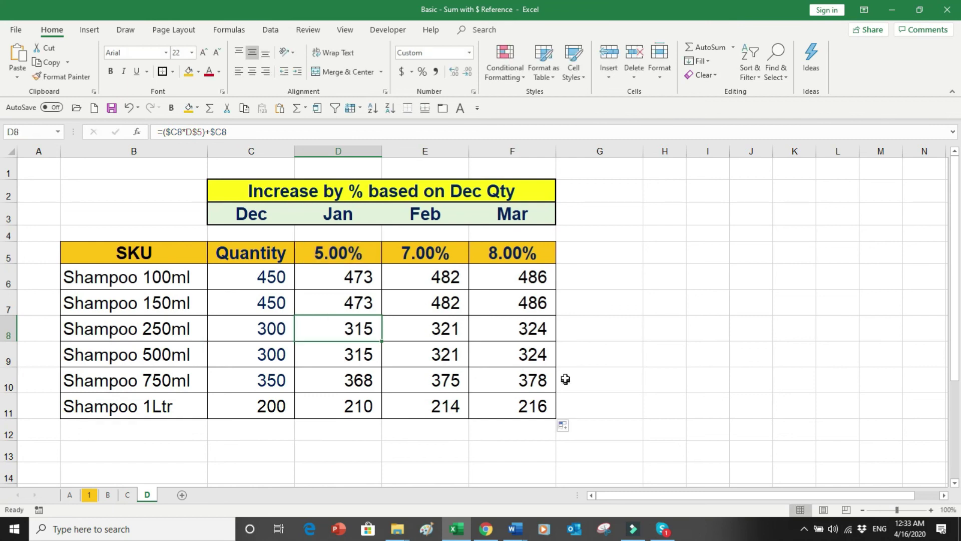
left_click(543, 357)
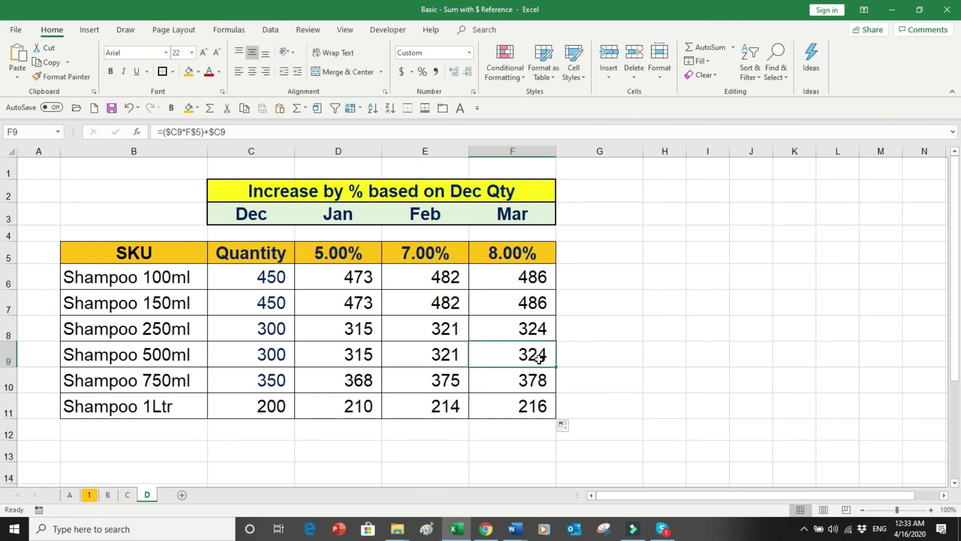
key("F2")
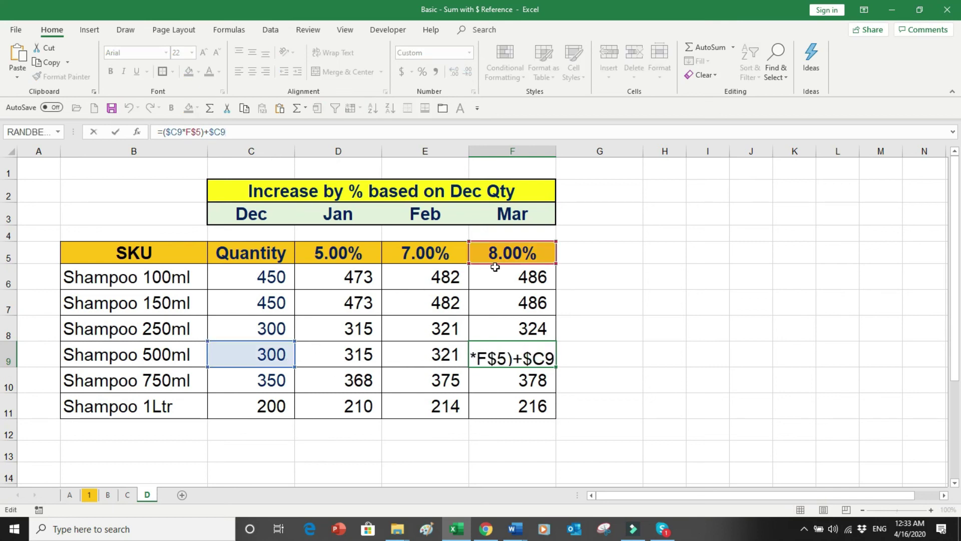
key("Escape")
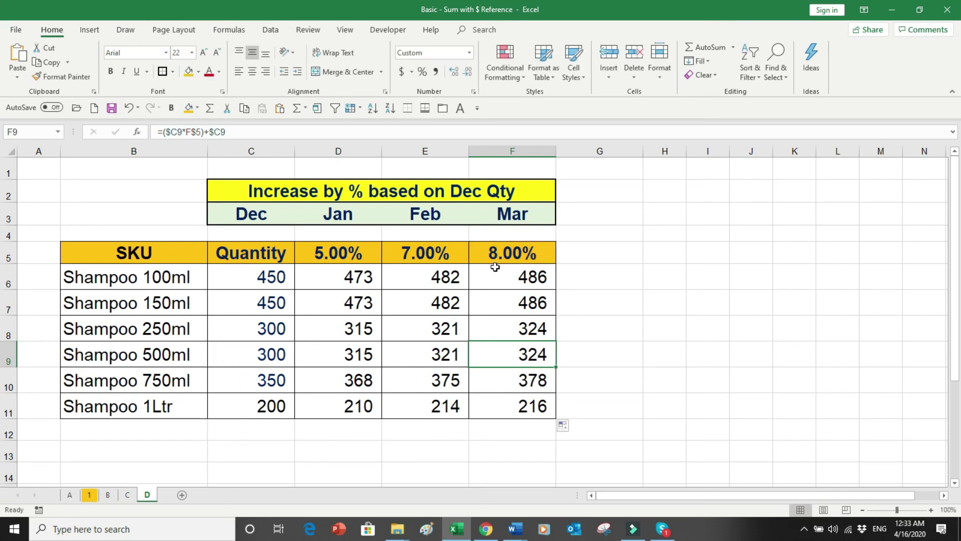
left_click(322, 406)
key("F2")
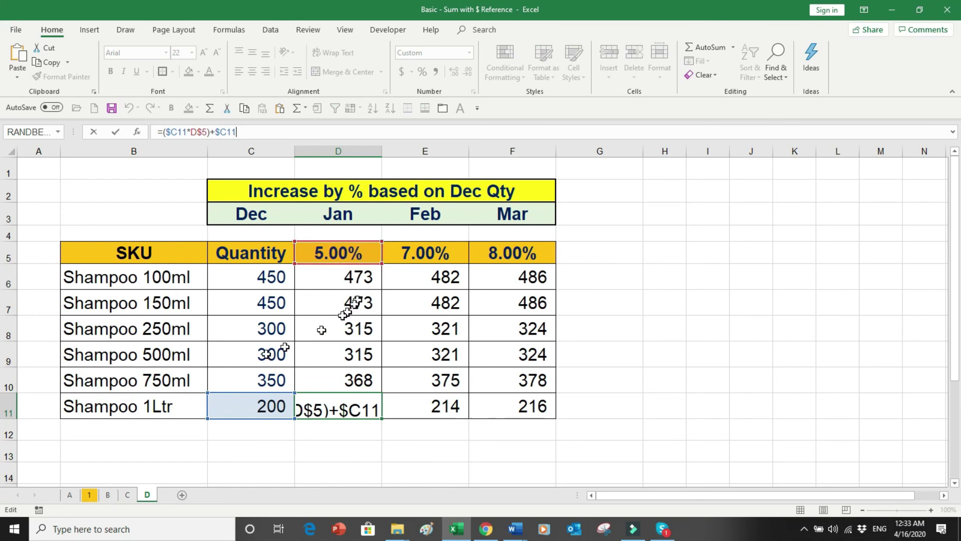
key("Escape")
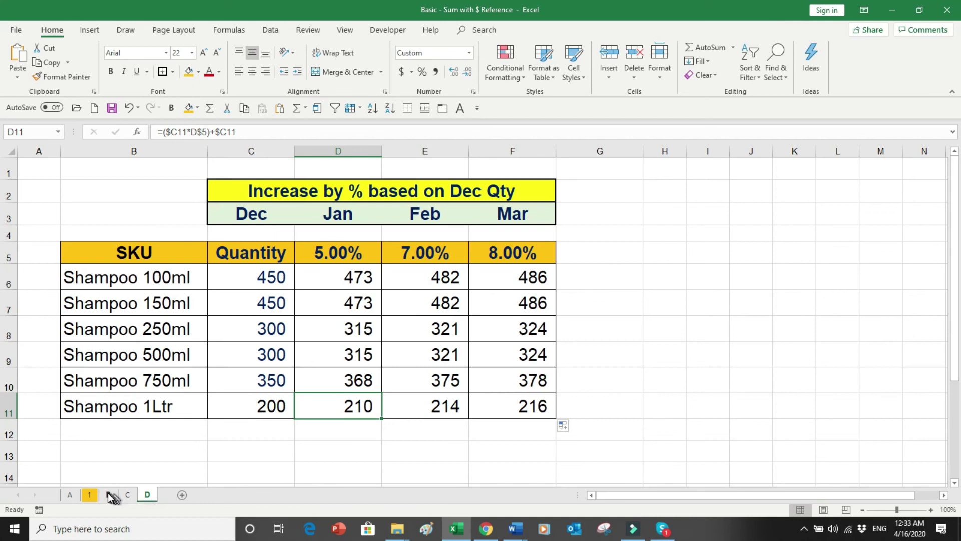
left_click(90, 495)
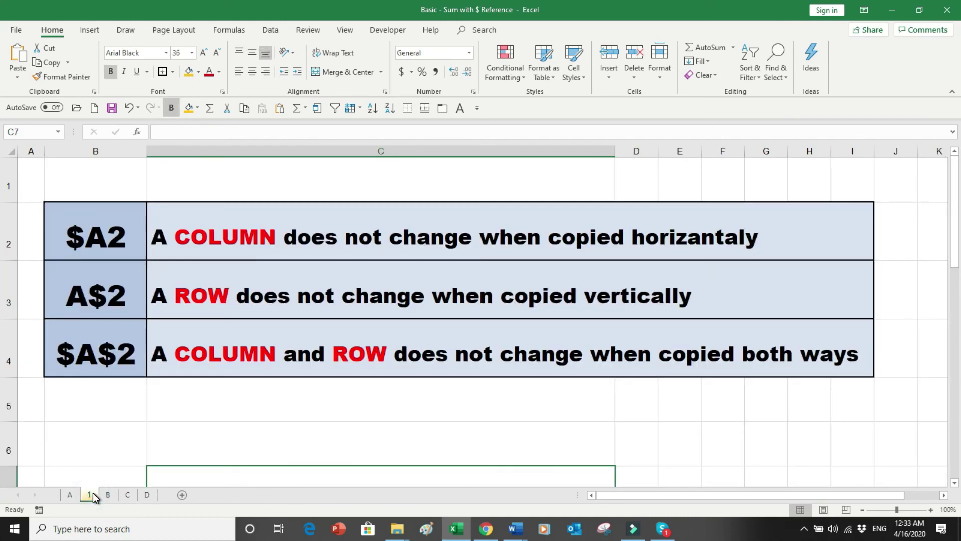